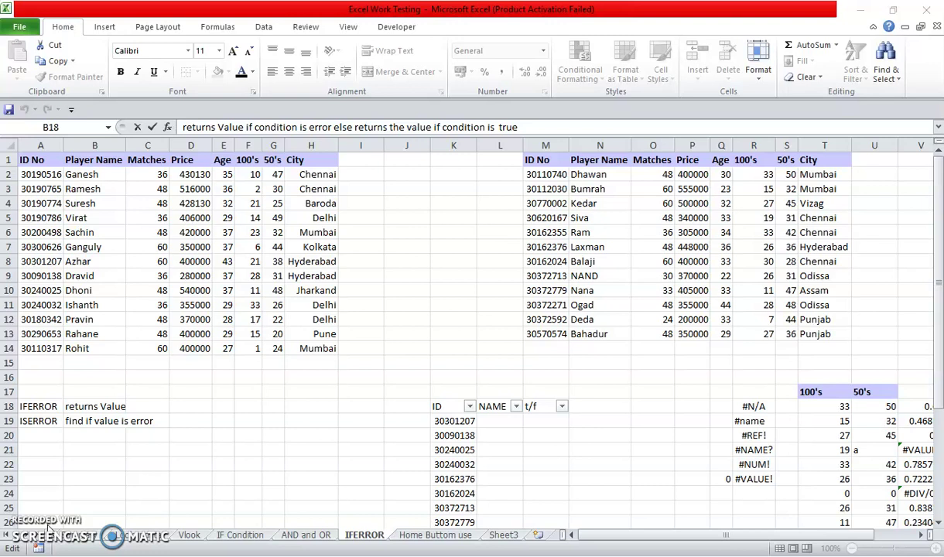
- Examine the IFERROR and ISERROR descriptions, the player table in A1:H14 and the ID list in column K
{"action": "left_click", "coordinate": [298, 390]}
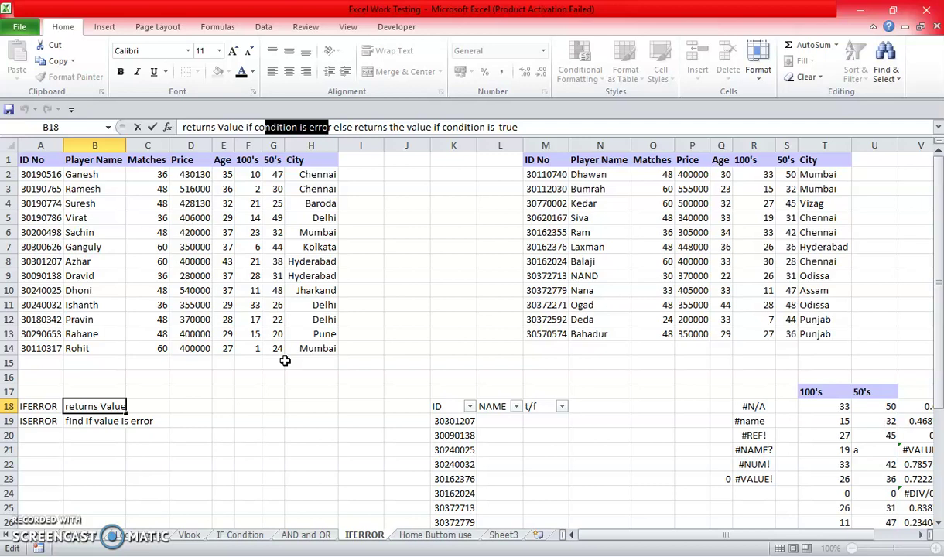
{"action": "key", "text": "Escape"}
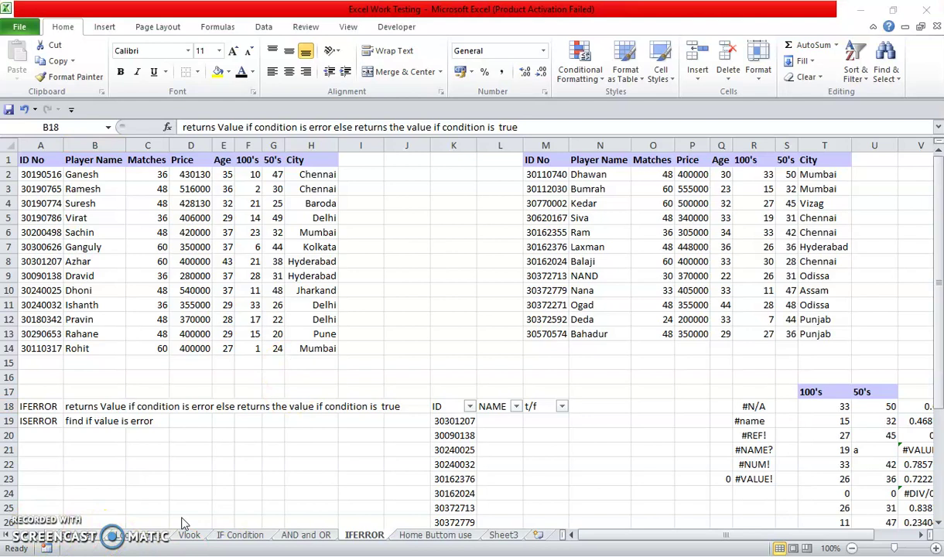
{"action": "left_click", "coordinate": [68, 410]}
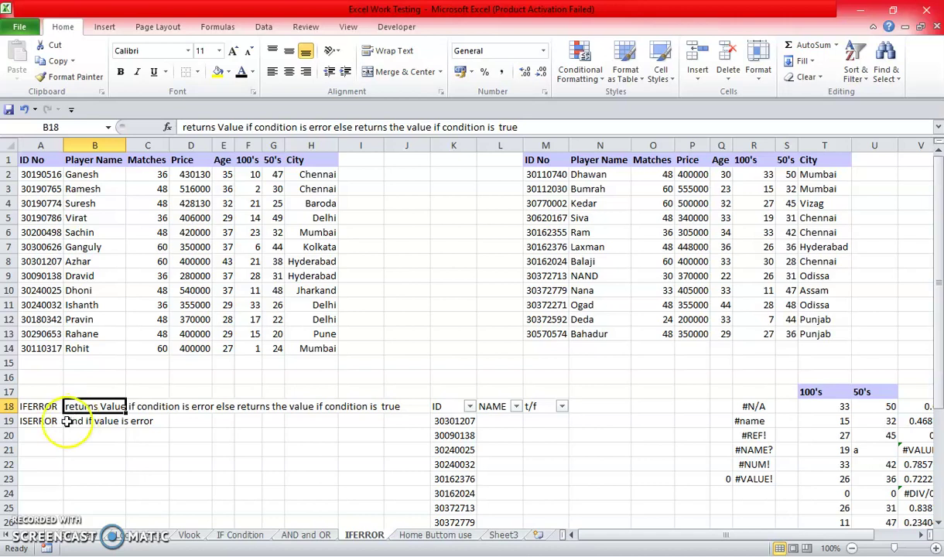
{"action": "left_click", "coordinate": [39, 435]}
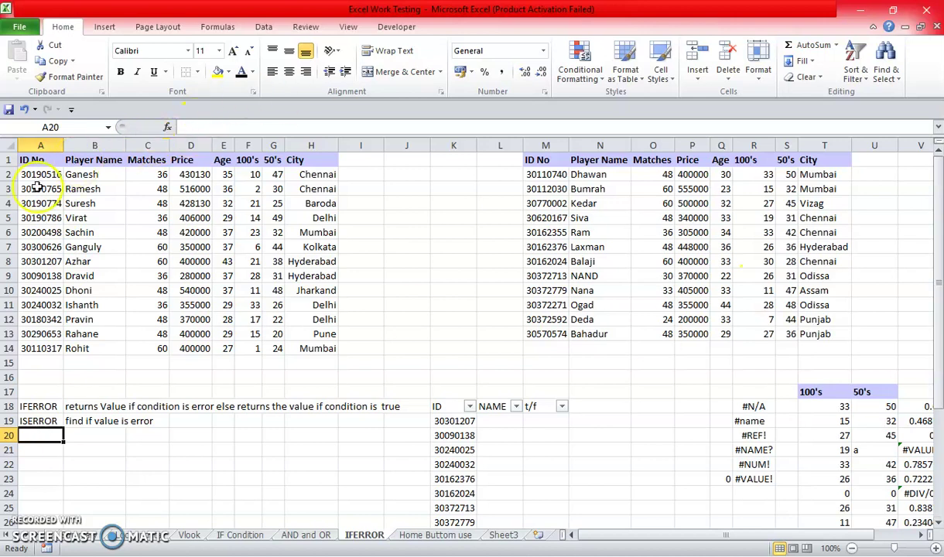
{"action": "left_click_drag", "start_coordinate": [31, 163], "coordinate": [323, 348]}
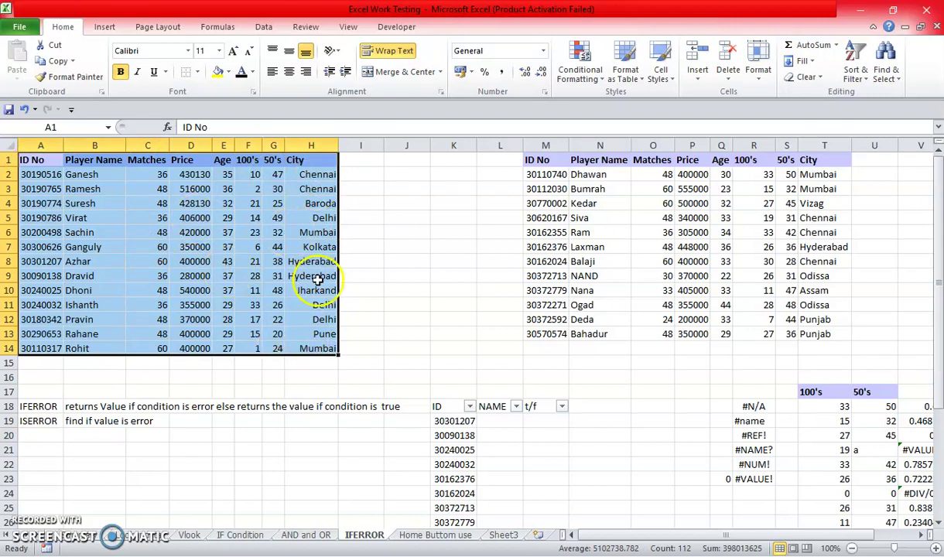
{"action": "left_click_drag", "start_coordinate": [456, 421], "coordinate": [465, 506]}
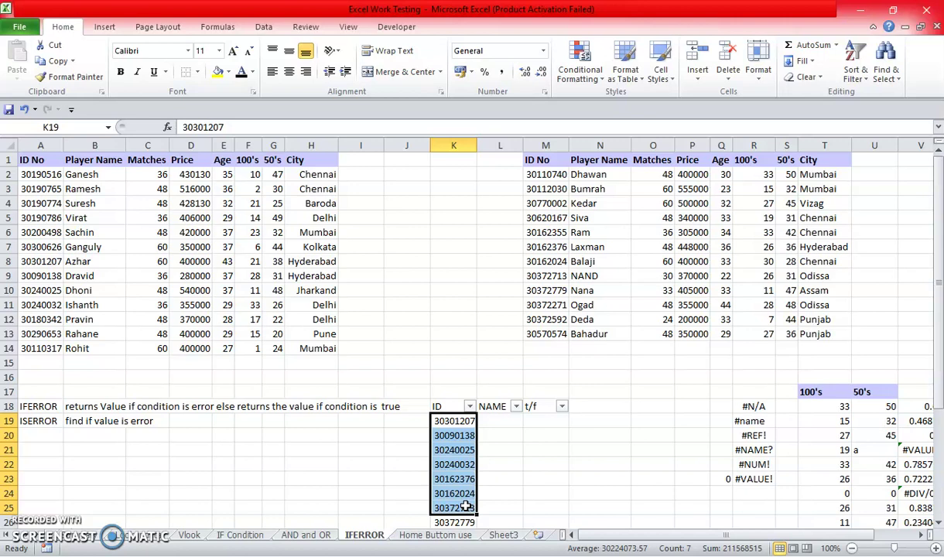
- Enter the formula =VLOOKUP(K19,$A$1:$H$14,2,0) in cell L19 to look up the player name for the first ID
{"action": "key", "text": "Up"}
{"action": "key", "text": "Right"}
{"action": "key", "text": "Down"}
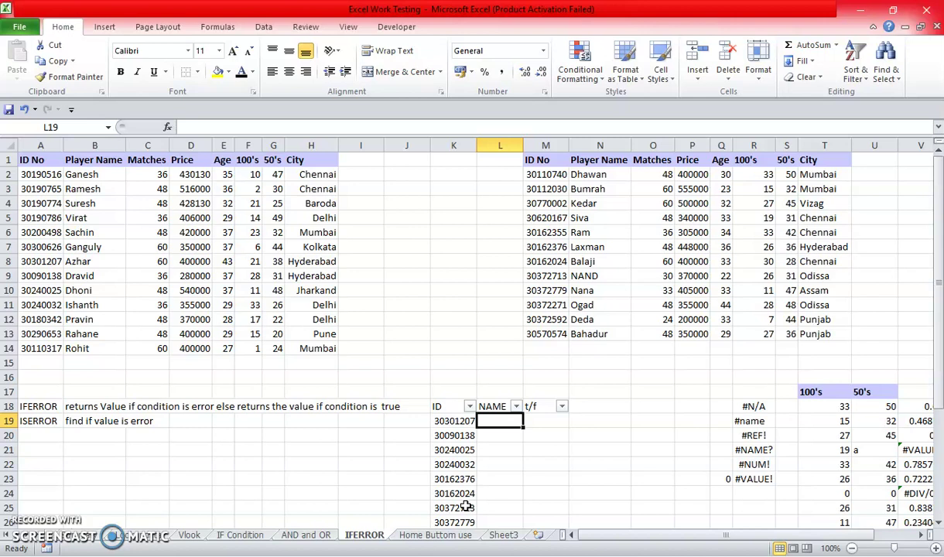
{"action": "type", "text": "=vl"}
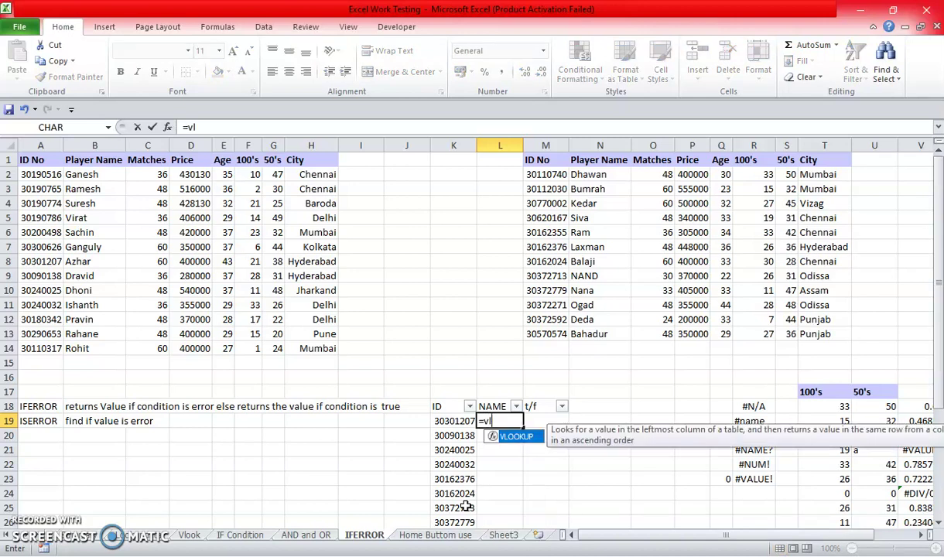
{"action": "key", "text": "Tab"}
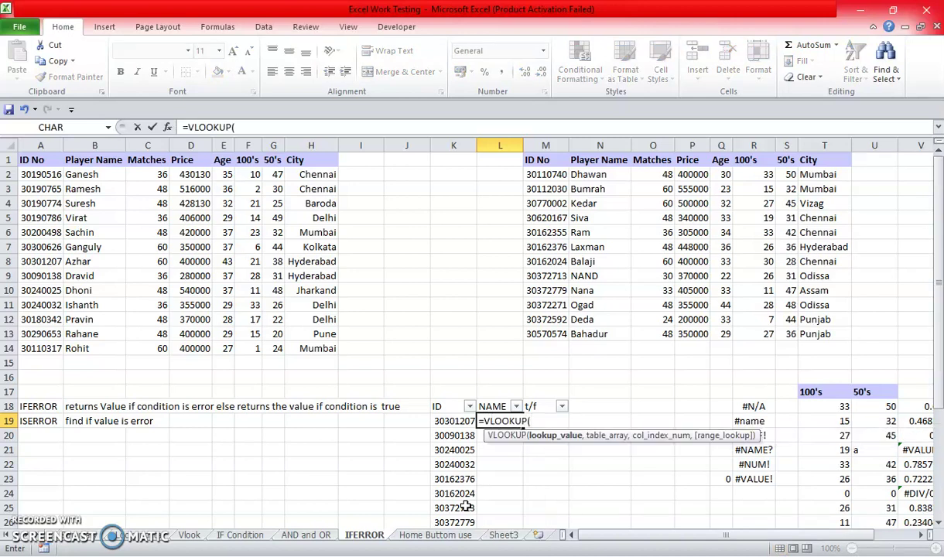
{"action": "key", "text": "Left"}
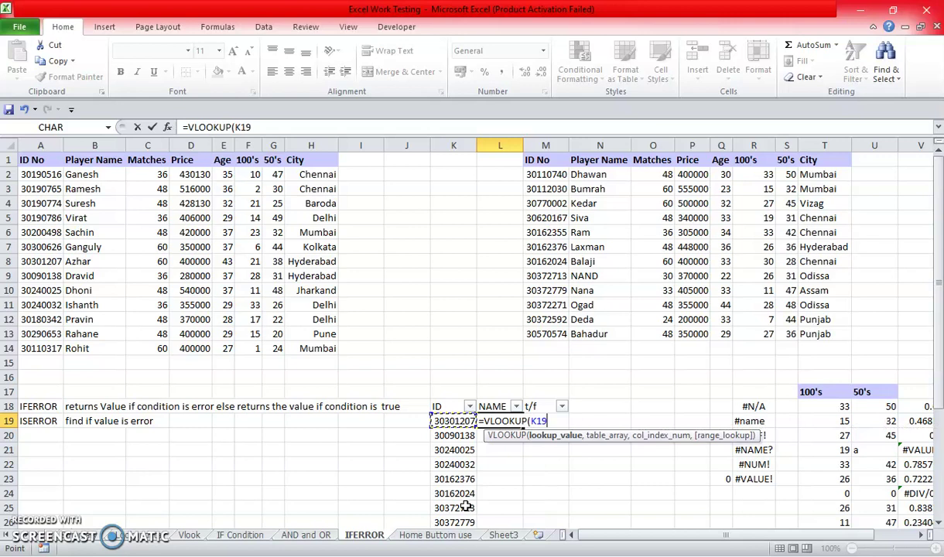
{"action": "type", "text": ","}
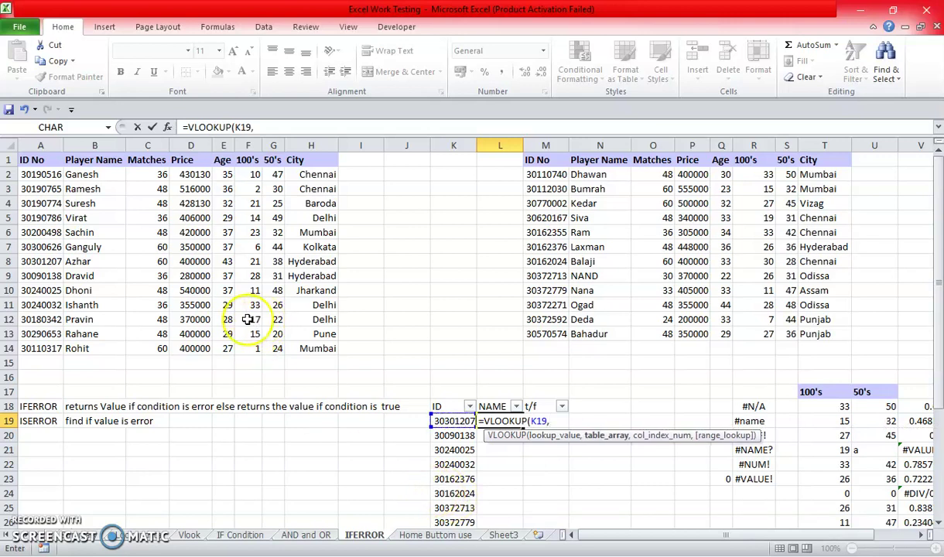
{"action": "left_click_drag", "start_coordinate": [31, 164], "coordinate": [321, 349]}
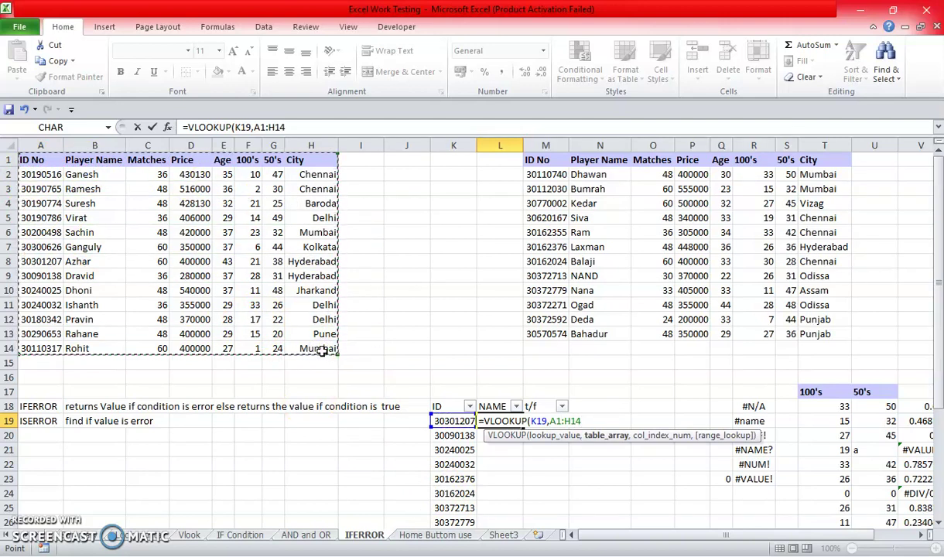
{"action": "key", "text": "F4"}
{"action": "type", "text": ","}
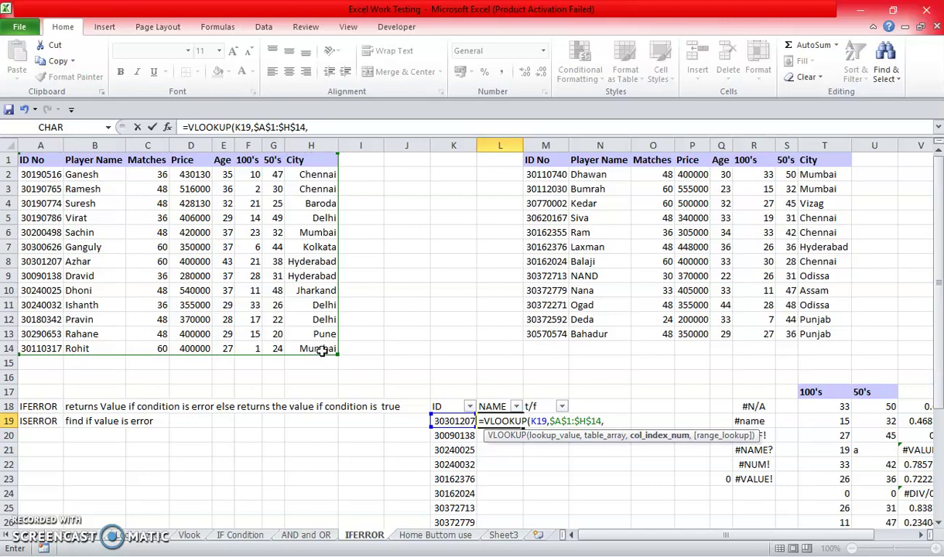
{"action": "type", "text": "2,0"}
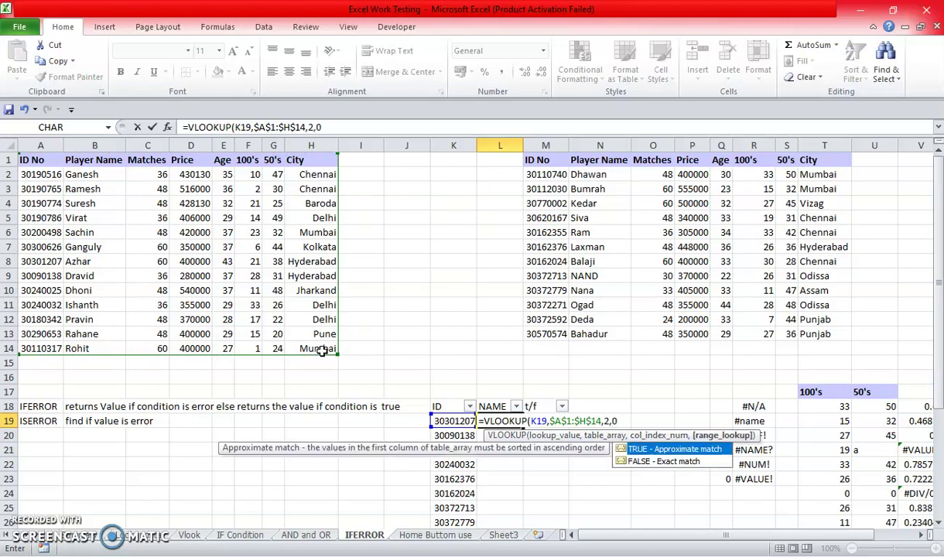
{"action": "key", "text": "ctrl+Return"}
- Copy the VLOOKUP formula from L19 down through L27, alongside the whole ID list
{"action": "key", "text": "ctrl+c"}
{"action": "key", "text": "Left"}
{"action": "key", "text": "ctrl+Down"}
{"action": "key", "text": "Right"}
{"action": "key", "text": "ctrl+shift+Up"}
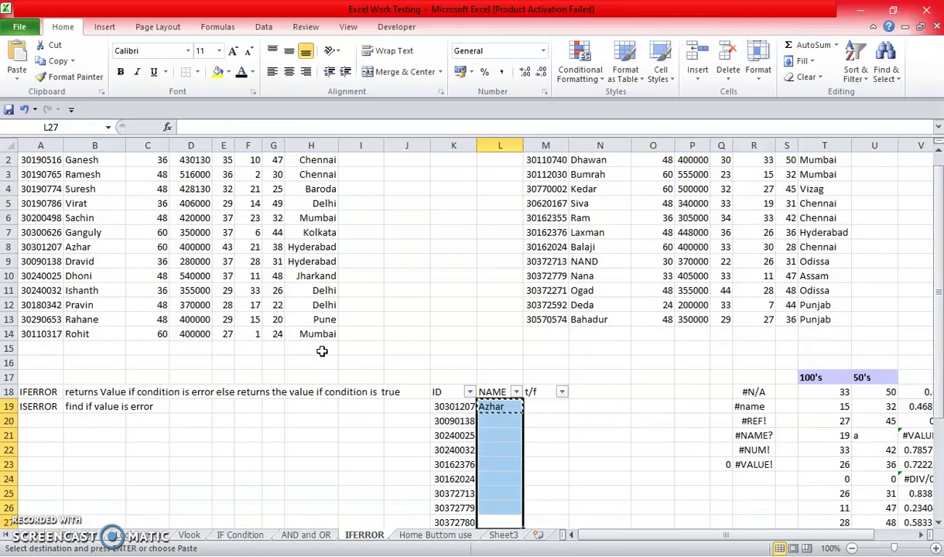
{"action": "key", "text": "Return"}
- Examine the looked-up names in L19:L27 against the IDs in K19:K27, including the cells with errors
{"action": "key", "text": "Up"}
{"action": "key", "text": "Up"}
{"action": "key", "text": "Up"}
{"action": "key", "text": "Down"}
{"action": "key", "text": "Down"}
{"action": "key", "text": "Down"}
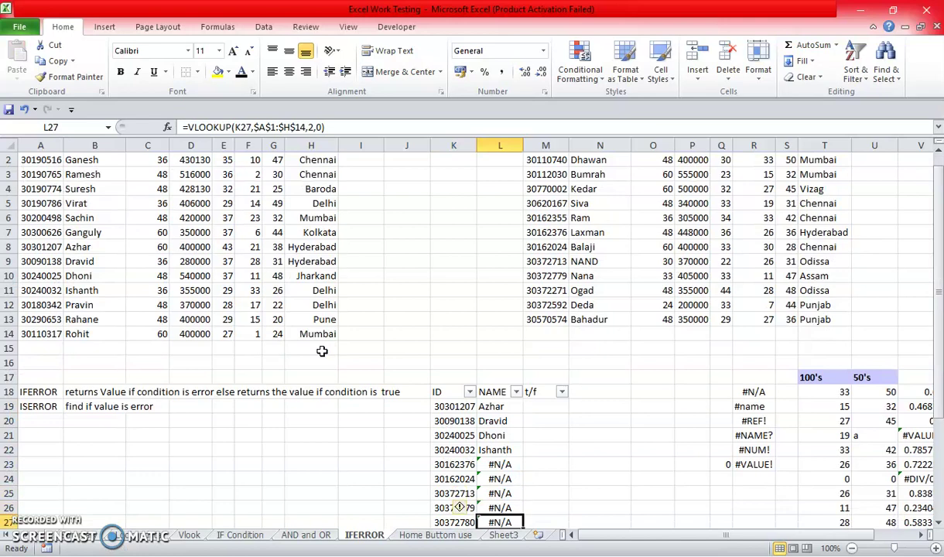
{"action": "key", "text": "Down"}
{"action": "key", "text": "ctrl+Up"}
{"action": "key", "text": "ctrl+Up"}
{"action": "key", "text": "Down"}
{"action": "key", "text": "Down"}
{"action": "key", "text": "Down"}
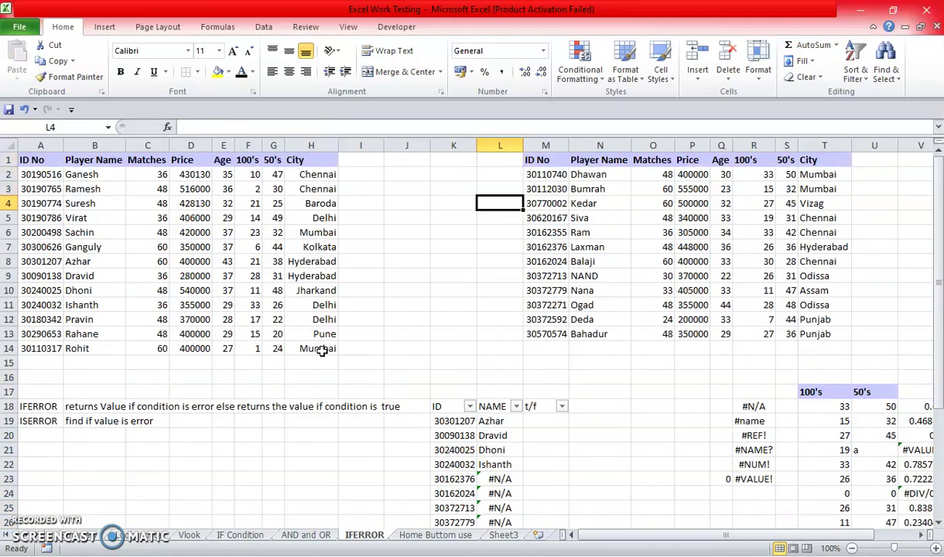
{"action": "left_click_drag", "start_coordinate": [938, 354], "coordinate": [932, 288]}
{"action": "left_click_drag", "start_coordinate": [440, 320], "coordinate": [449, 435]}
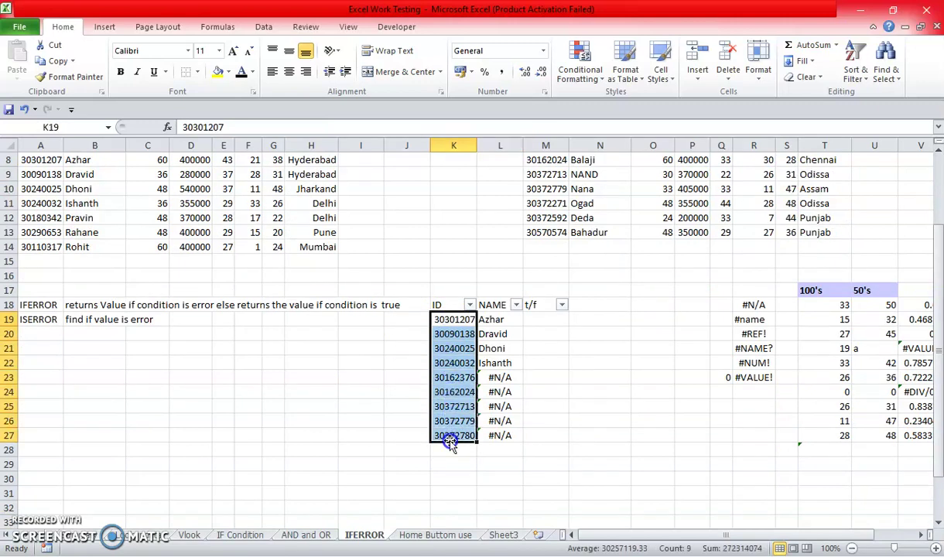
{"action": "left_click_drag", "start_coordinate": [453, 319], "coordinate": [453, 435]}
{"action": "left_click_drag", "start_coordinate": [499, 377], "coordinate": [501, 434]}
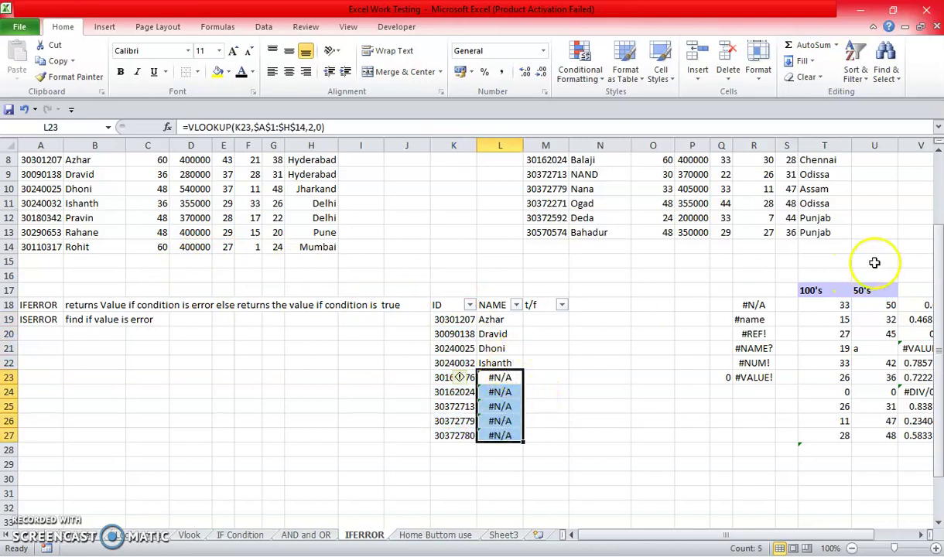
{"action": "left_click_drag", "start_coordinate": [937, 252], "coordinate": [938, 199]}
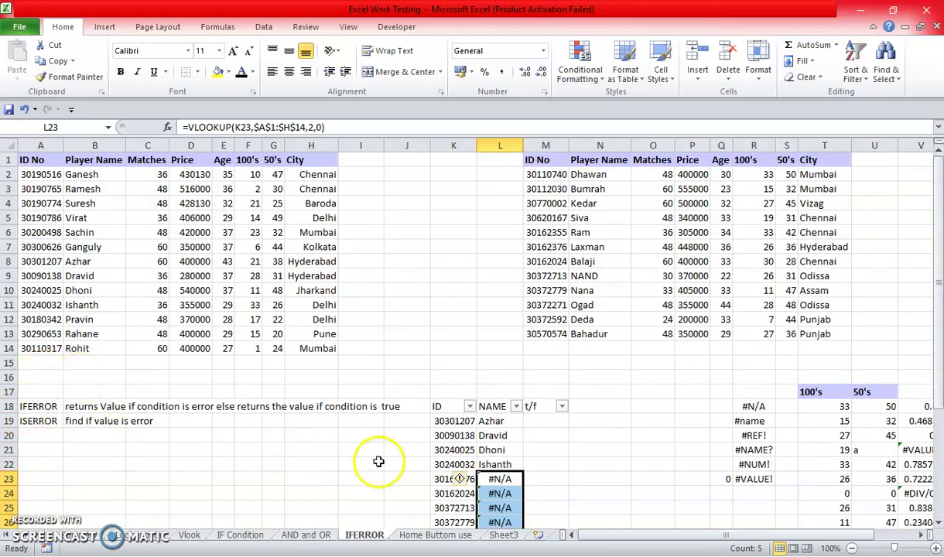
- Begin an IFERROR formula in N19 with VLOOKUP(K19,$A$1:$H$14,2,0) as its value argument
{"action": "left_click", "coordinate": [581, 418]}
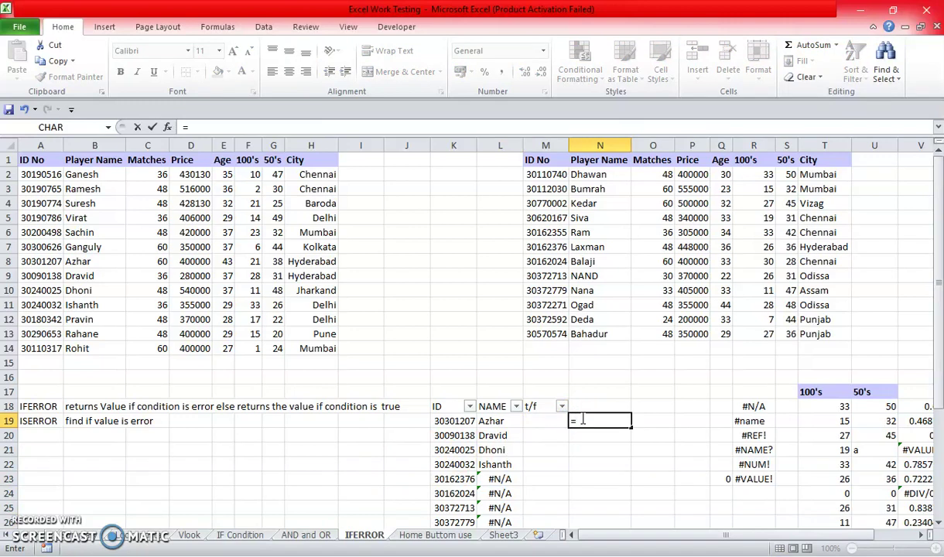
{"action": "type", "text": "ife"}
{"action": "key", "text": "Tab"}
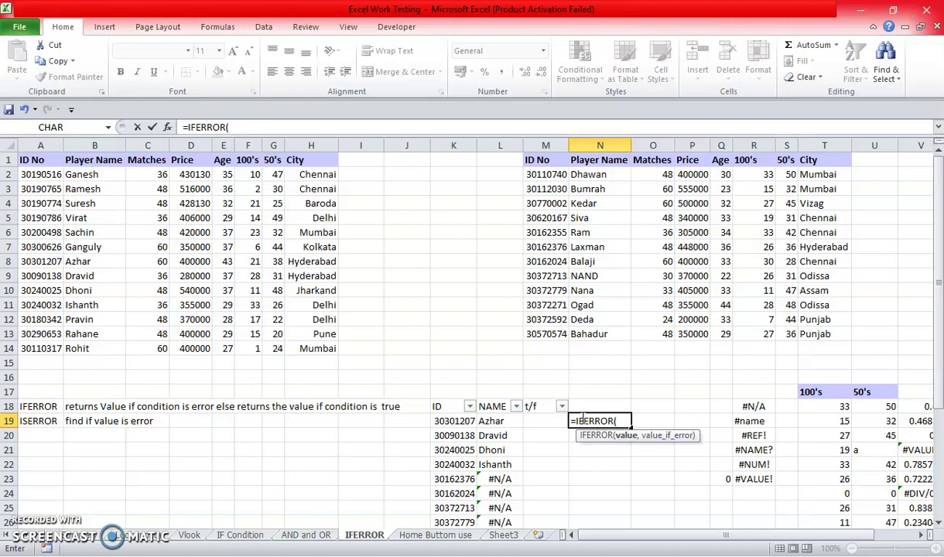
{"action": "type", "text": "vl"}
{"action": "key", "text": "Tab"}
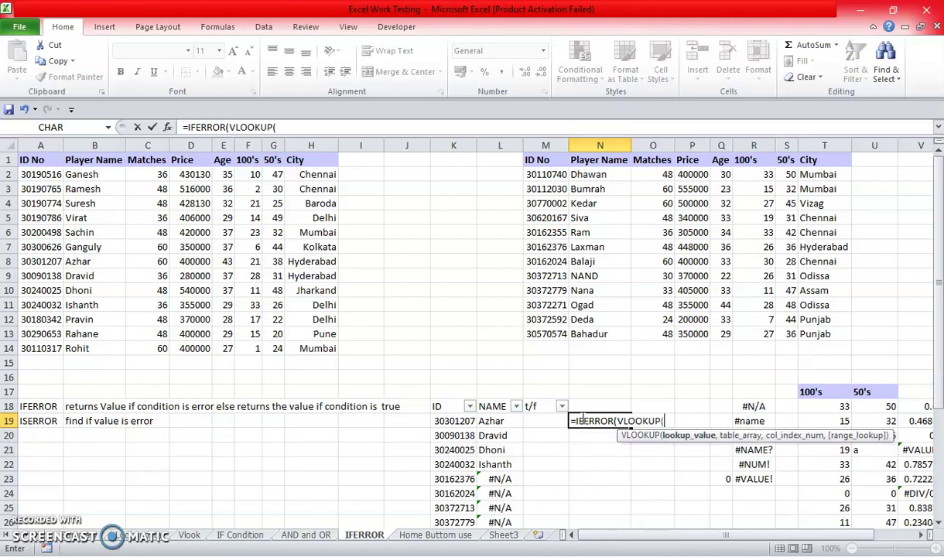
{"action": "key", "text": "Left"}
{"action": "key", "text": "Left"}
{"action": "key", "text": "Left"}
{"action": "type", "text": ","}
{"action": "left_click_drag", "start_coordinate": [31, 160], "coordinate": [331, 349]}
{"action": "key", "text": "F4"}
{"action": "type", "text": ",2,"}
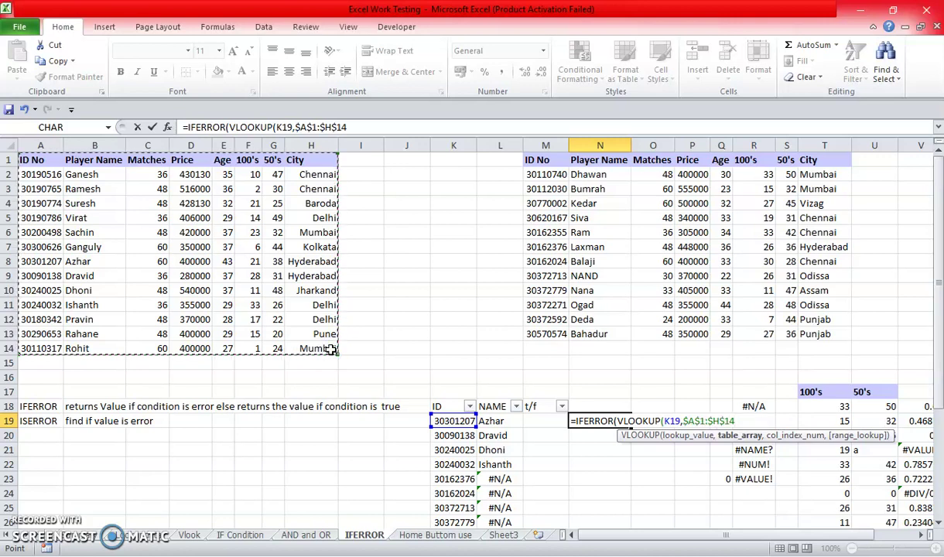
{"action": "type", "text": "0"}
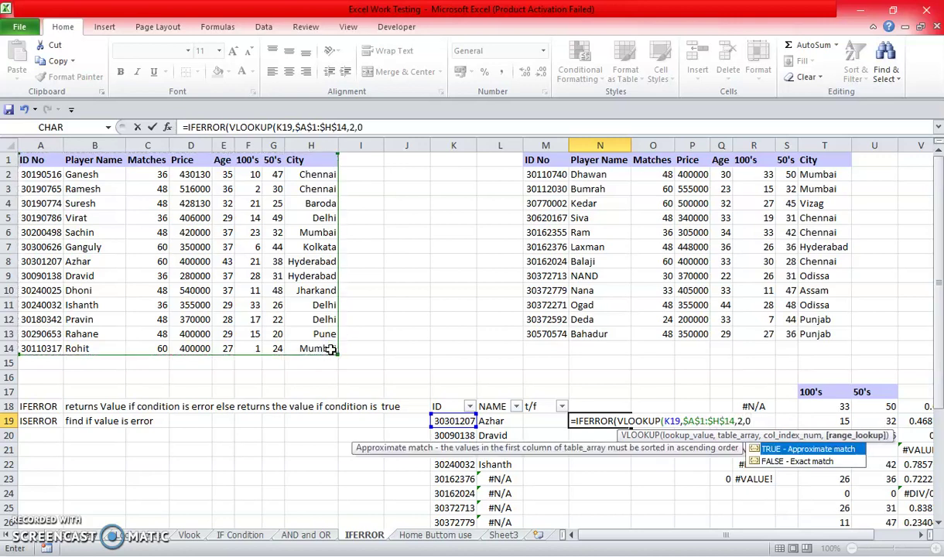
{"action": "type", "text": ")"}
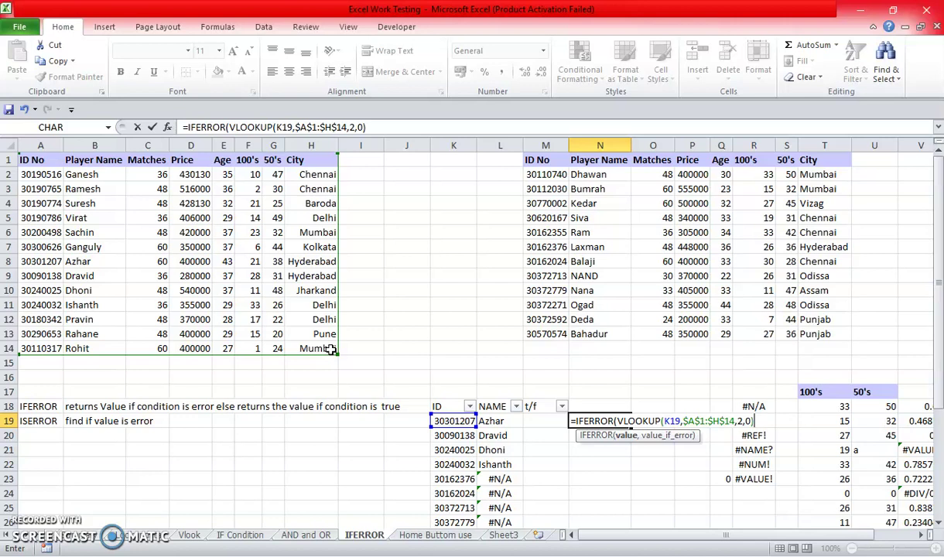
{"action": "type", "text": ","}
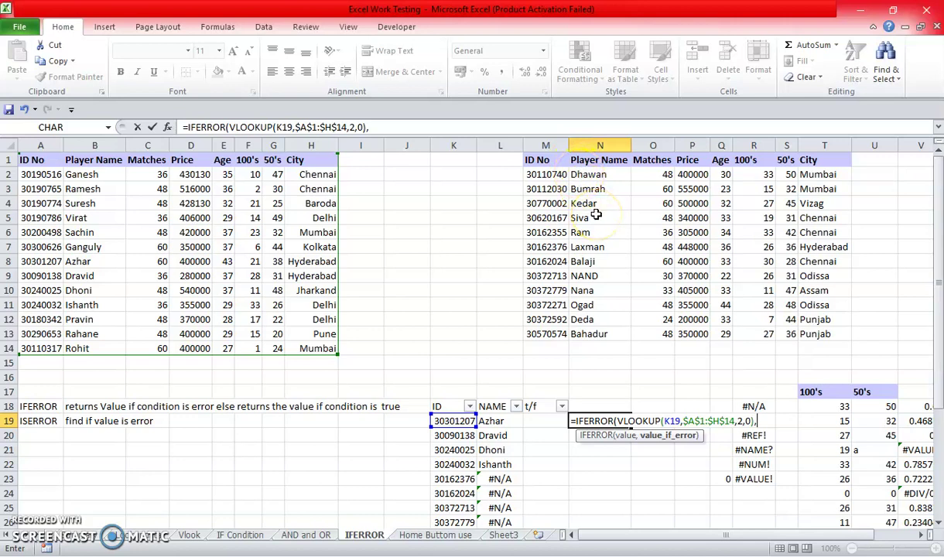
- Add VLOOKUP(K19,$M$1:$T$13,2,0) as the value-if-error argument in N19 and commit the formula, accepting the proposed correction
{"action": "type", "text": "v"}
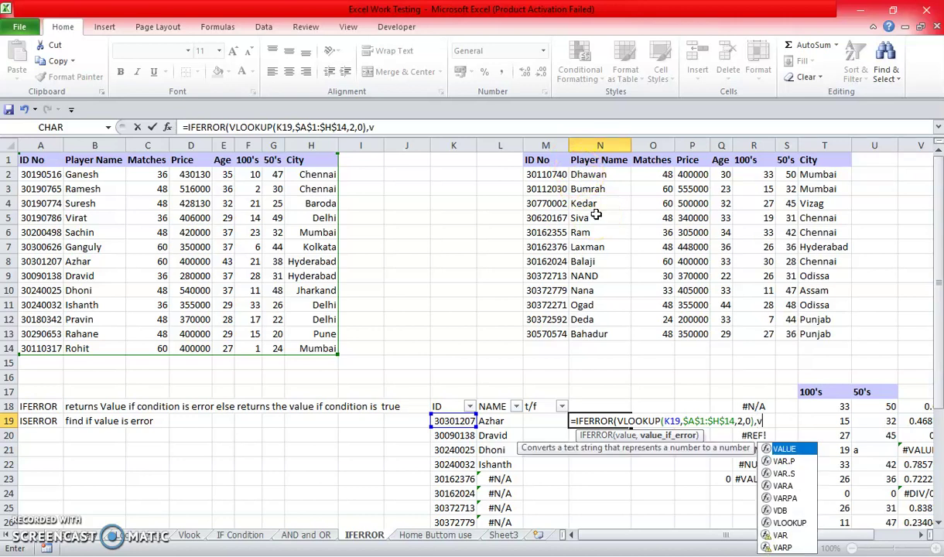
{"action": "type", "text": "lo"}
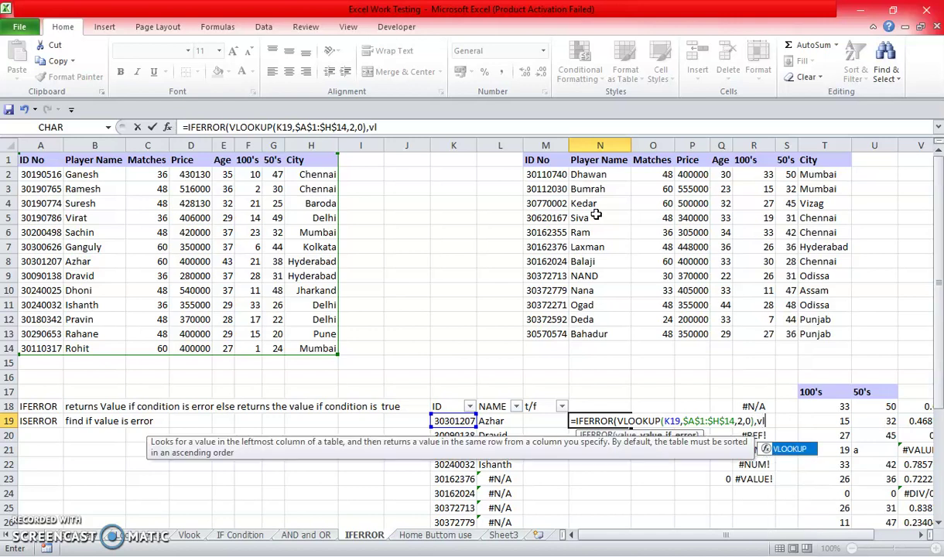
{"action": "key", "text": "Tab"}
{"action": "left_click", "coordinate": [474, 423]}
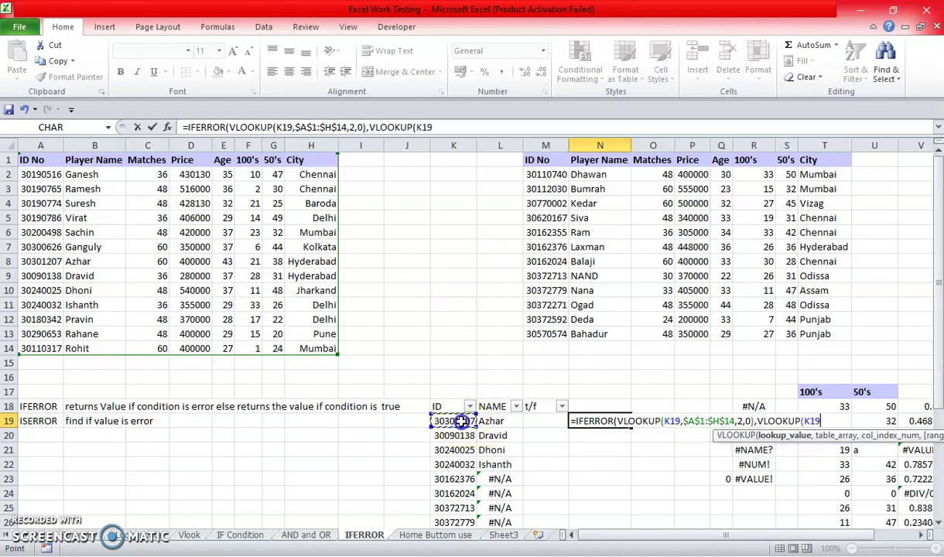
{"action": "type", "text": ","}
{"action": "left_click_drag", "start_coordinate": [546, 160], "coordinate": [812, 333]}
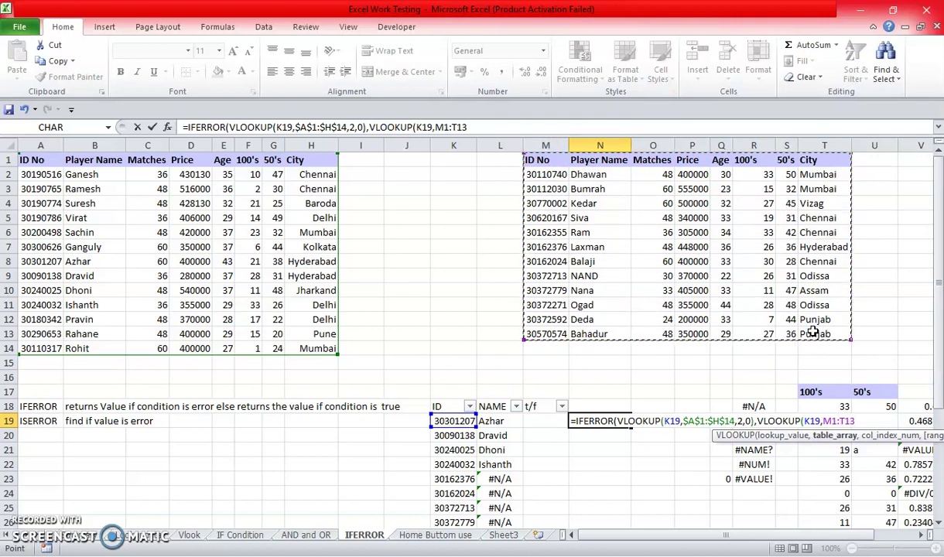
{"action": "key", "text": "F4"}
{"action": "type", "text": ","}
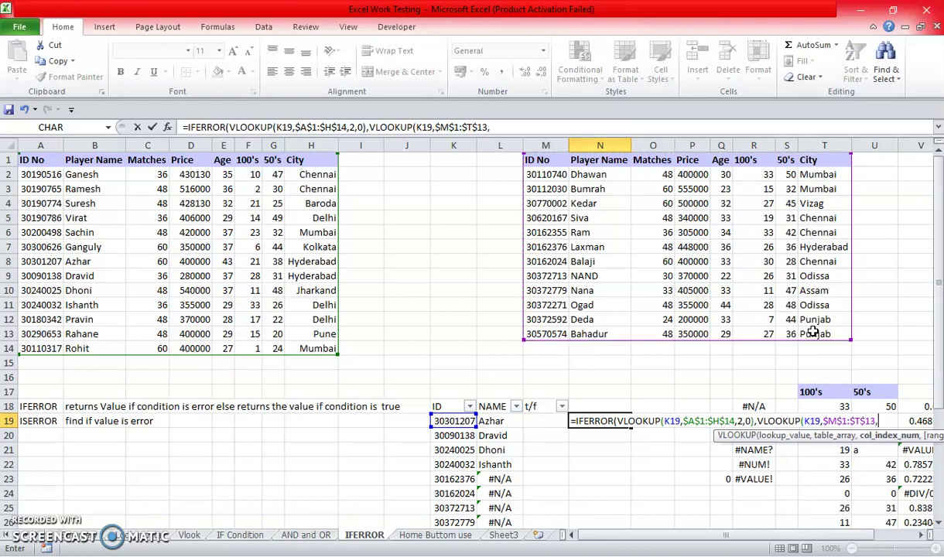
{"action": "type", "text": "2,"}
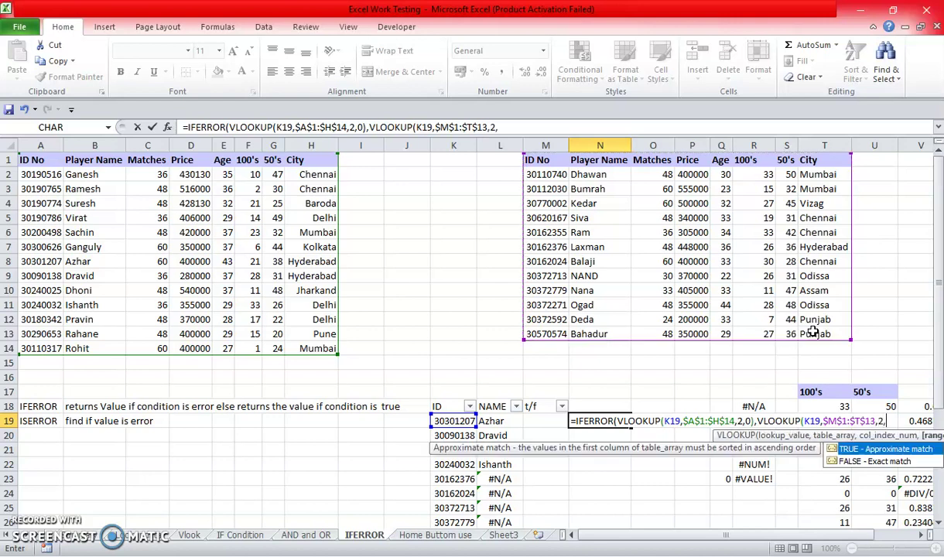
{"action": "type", "text": "0)"}
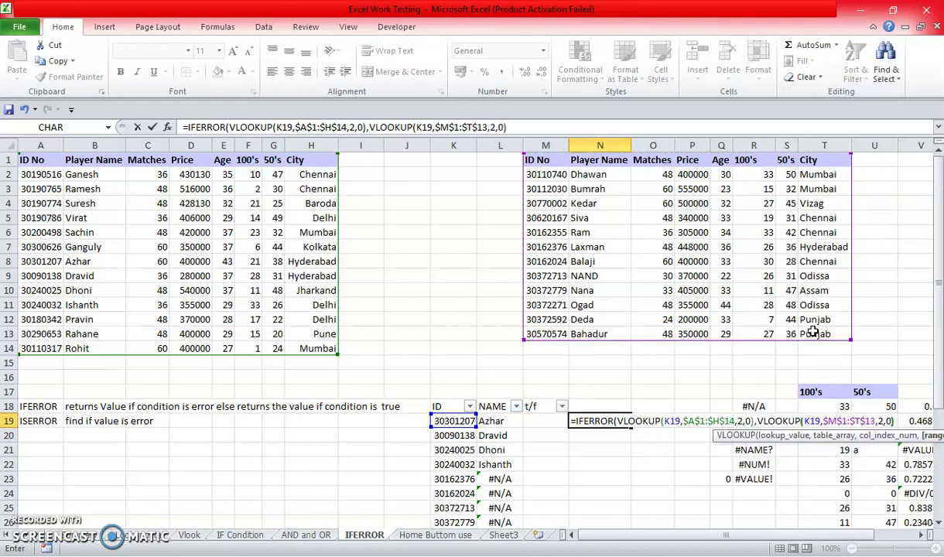
{"action": "key", "text": "Return"}
{"action": "key", "text": "Return"}
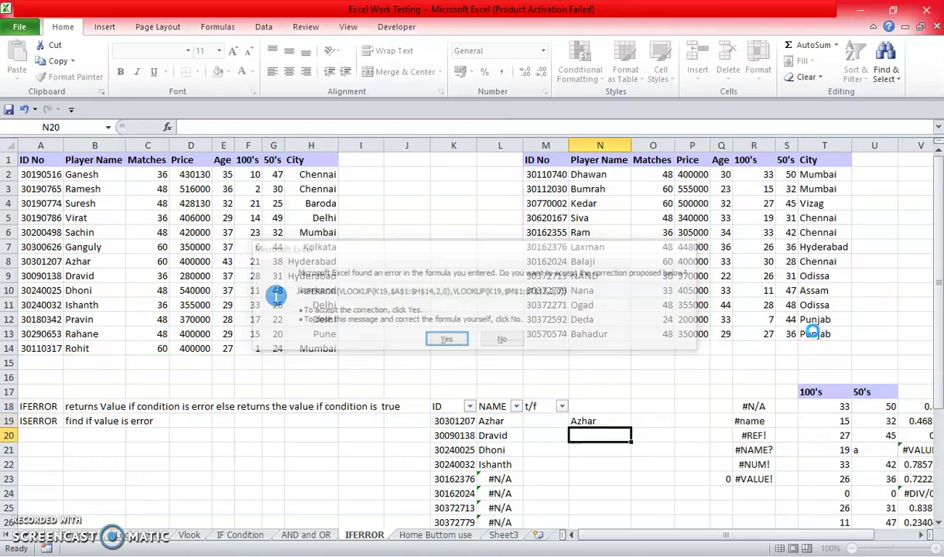
- Copy the nested IFERROR formula from N19 down through N27, alongside the whole ID list
{"action": "key", "text": "Up"}
{"action": "key", "text": "ctrl+c"}
{"action": "key", "text": "Left"}
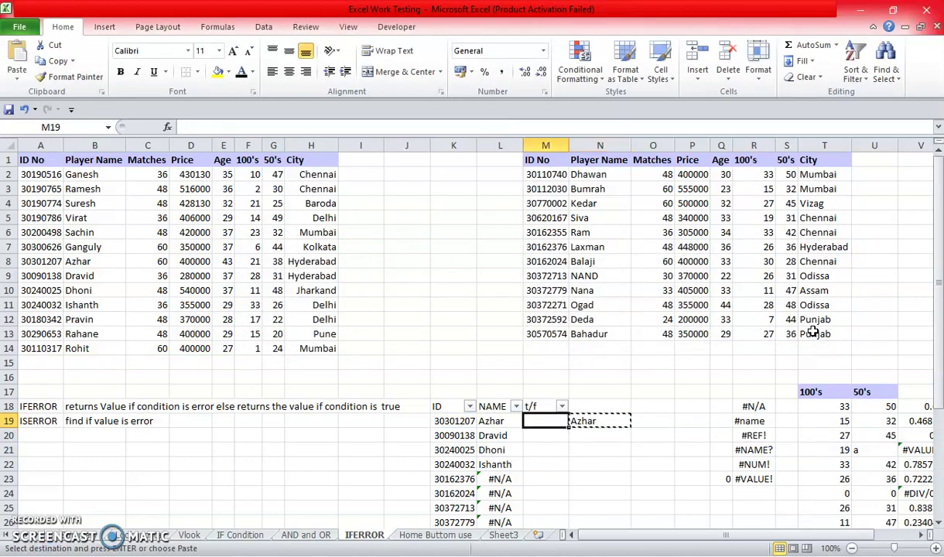
{"action": "key", "text": "Left"}
{"action": "key", "text": "ctrl+Down"}
{"action": "key", "text": "Right"}
{"action": "key", "text": "Right"}
{"action": "key", "text": "ctrl+shift+Up"}
{"action": "key", "text": "ctrl+v"}
{"action": "key", "text": "Escape"}
- Compare the VLOOKUP results in column L with the IFERROR results in column N and the second player table
{"action": "key", "text": "Up"}
{"action": "key", "text": "Up"}
{"action": "key", "text": "Up"}
{"action": "key", "text": "Left"}
{"action": "key", "text": "Left"}
{"action": "key", "text": "Up"}
{"action": "key", "text": "Up"}
{"action": "key", "text": "Up"}
{"action": "key", "text": "Up"}
{"action": "key", "text": "Up"}
{"action": "key", "text": "Up"}
{"action": "key", "text": "Down"}
{"action": "key", "text": "Down"}
{"action": "key", "text": "Down"}
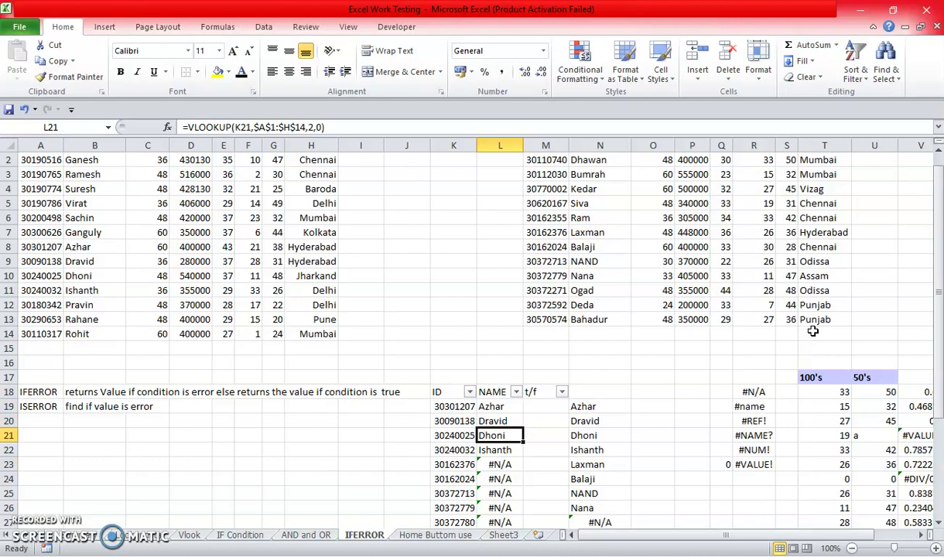
{"action": "key", "text": "Down"}
{"action": "key", "text": "Down"}
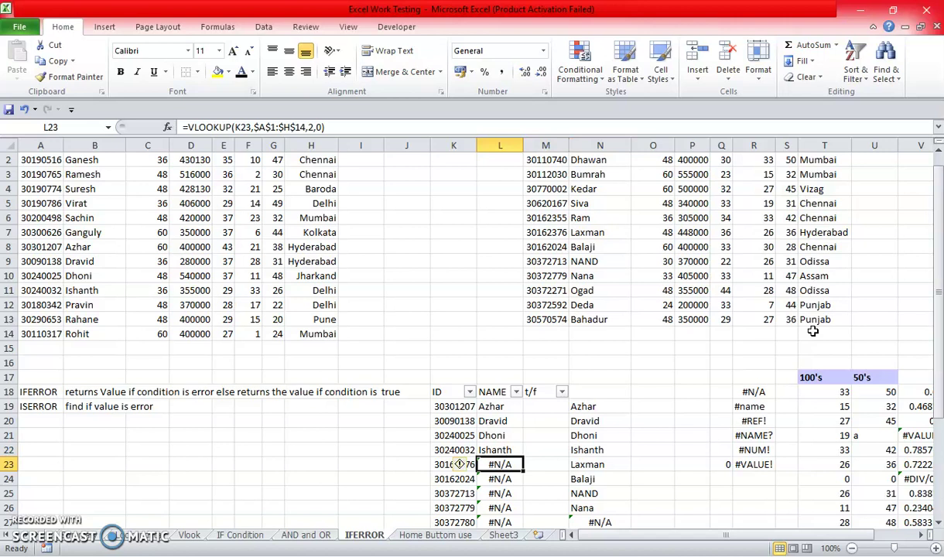
{"action": "left_click_drag", "start_coordinate": [543, 159], "coordinate": [788, 321]}
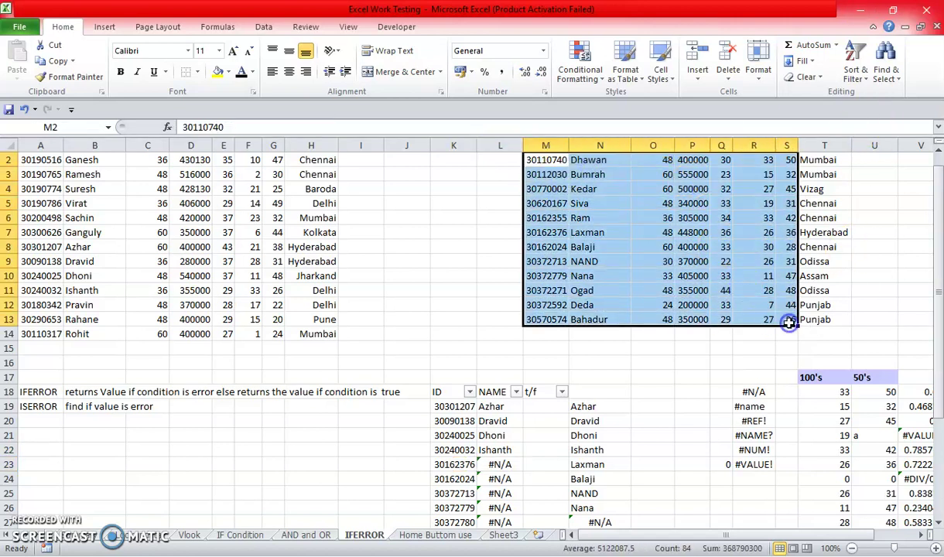
- Filter the NAME column to show only the #N/A rows
{"action": "left_click", "coordinate": [515, 392]}
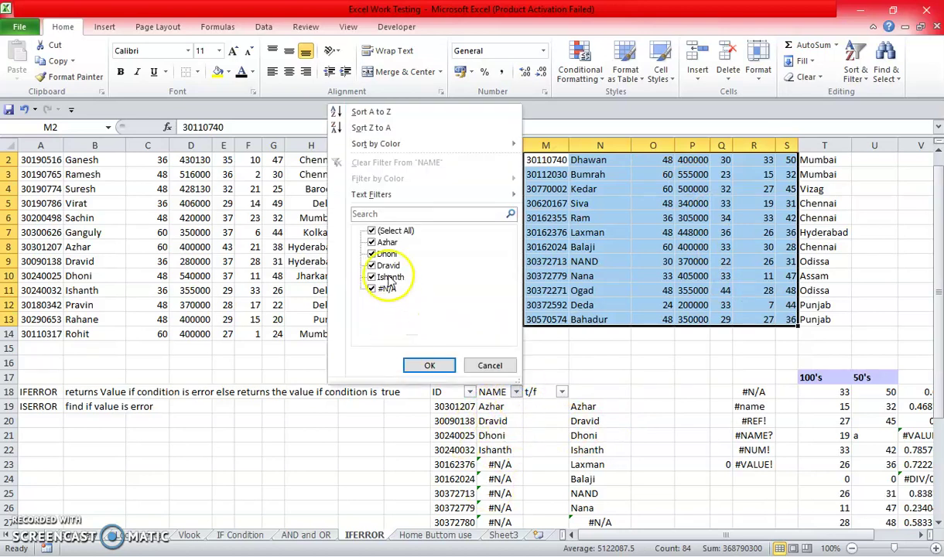
{"action": "left_click", "coordinate": [371, 230]}
{"action": "left_click", "coordinate": [372, 288]}
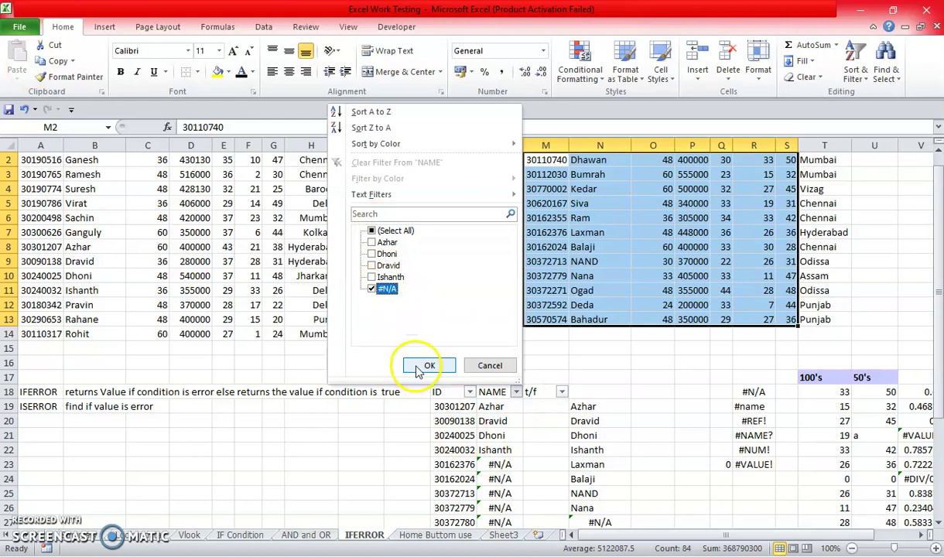
{"action": "left_click", "coordinate": [428, 365]}
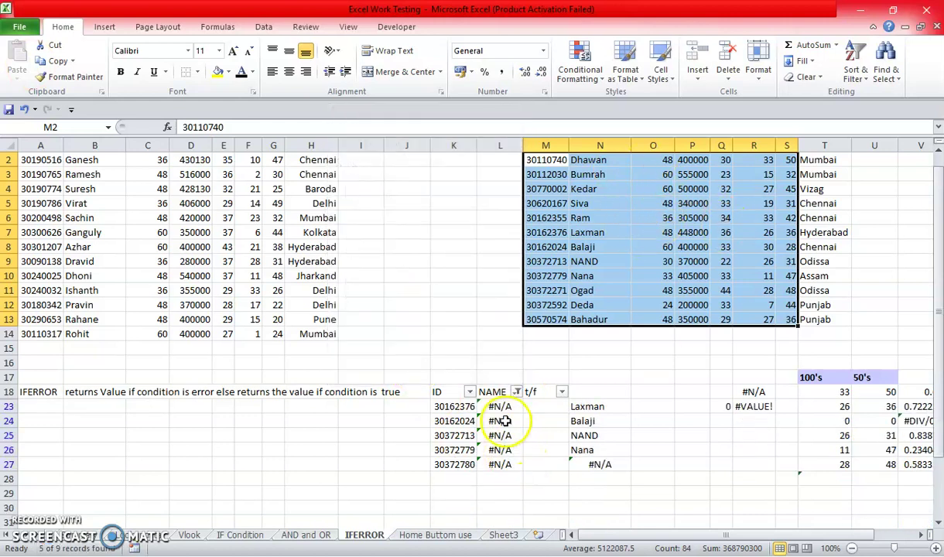
- Reset the NAME column filter to include all values
{"action": "left_click", "coordinate": [515, 392]}
{"action": "left_click", "coordinate": [371, 231]}
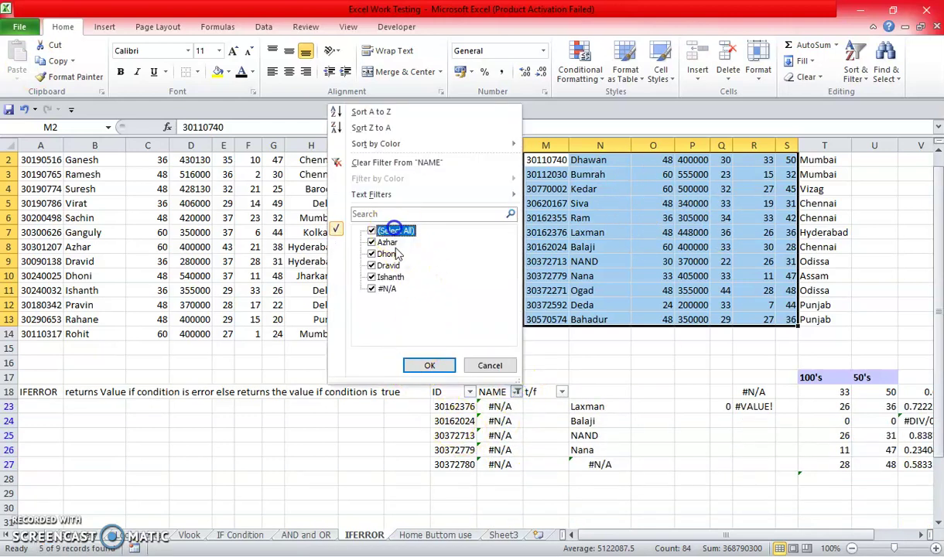
{"action": "left_click", "coordinate": [418, 364]}
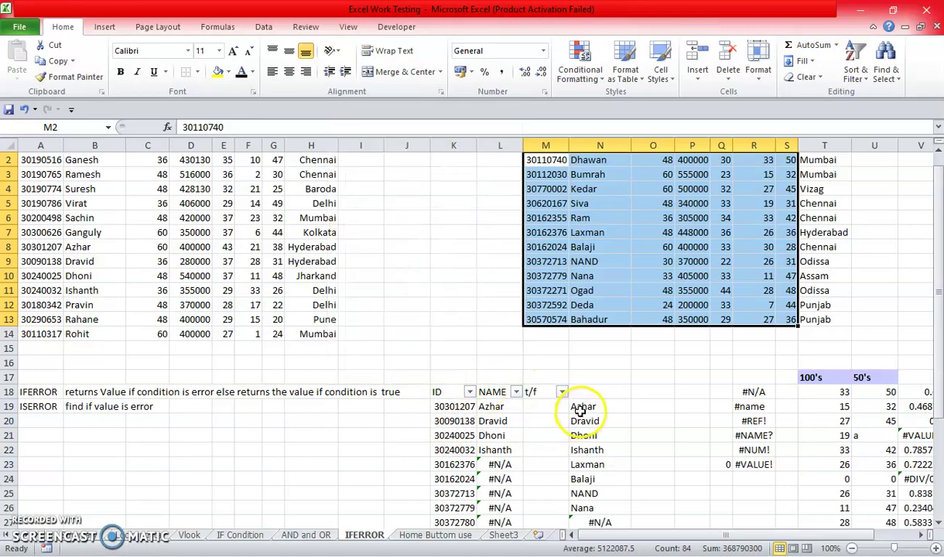
- Examine the IFERROR formulas in N19 and N27 against the IDs in K19:K27, including the last ID
{"action": "left_click", "coordinate": [582, 408]}
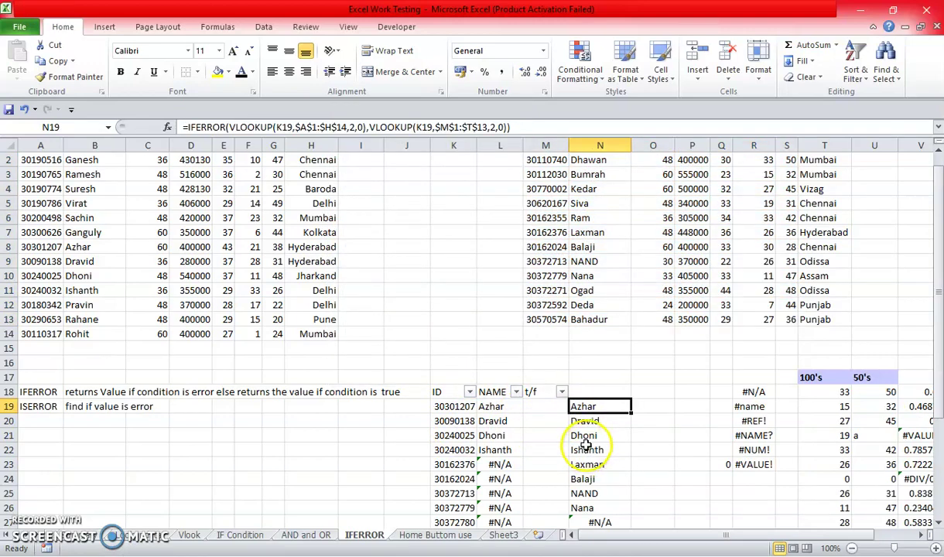
{"action": "left_click_drag", "start_coordinate": [937, 221], "coordinate": [937, 236]}
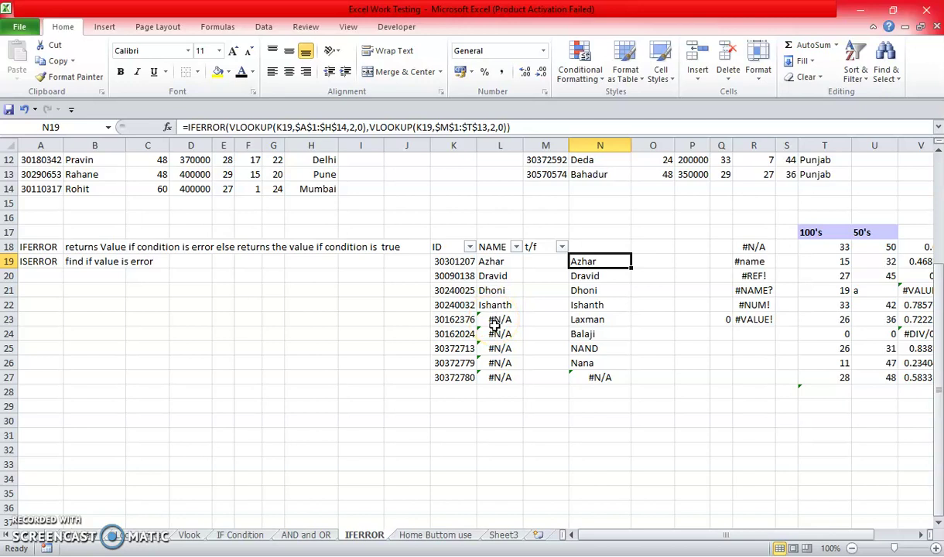
{"action": "left_click", "coordinate": [602, 263]}
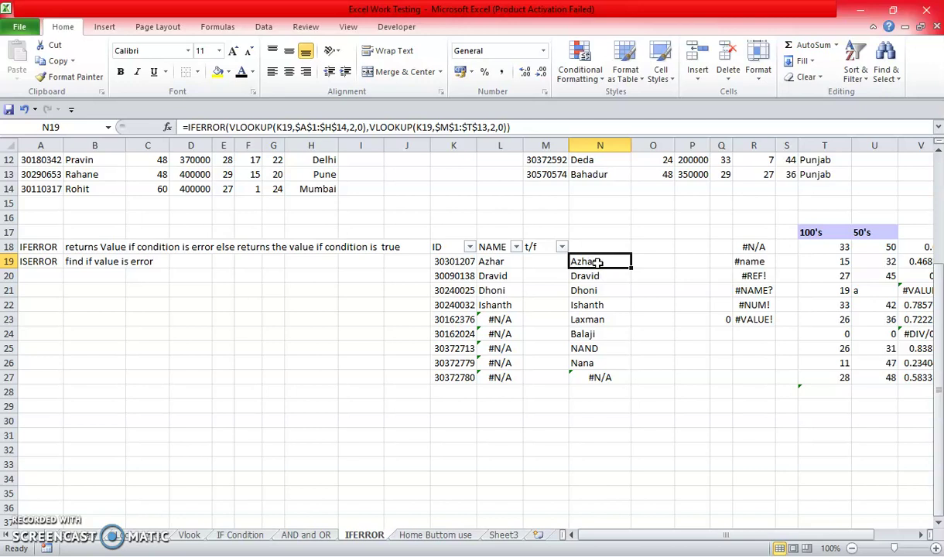
{"action": "left_click", "coordinate": [542, 262]}
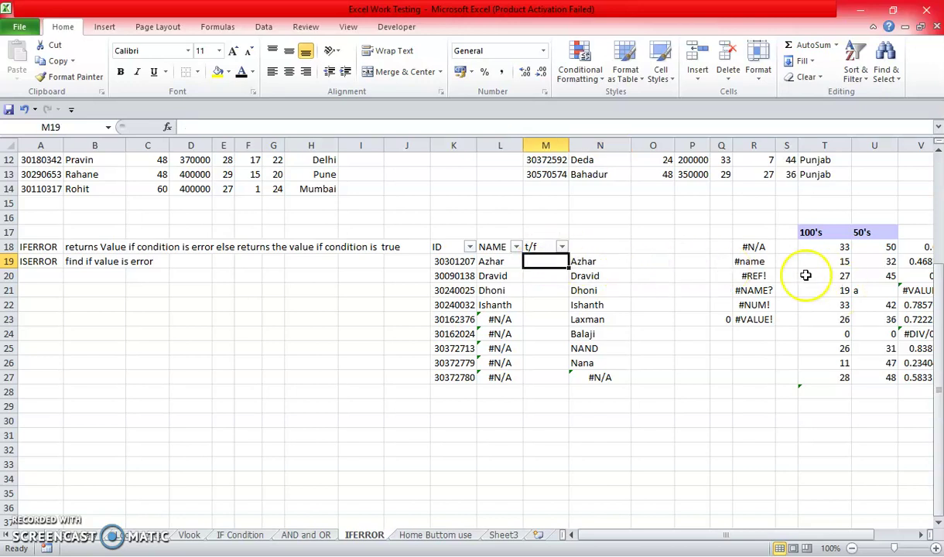
{"action": "left_click", "coordinate": [595, 261]}
{"action": "left_click_drag", "start_coordinate": [454, 263], "coordinate": [454, 372]}
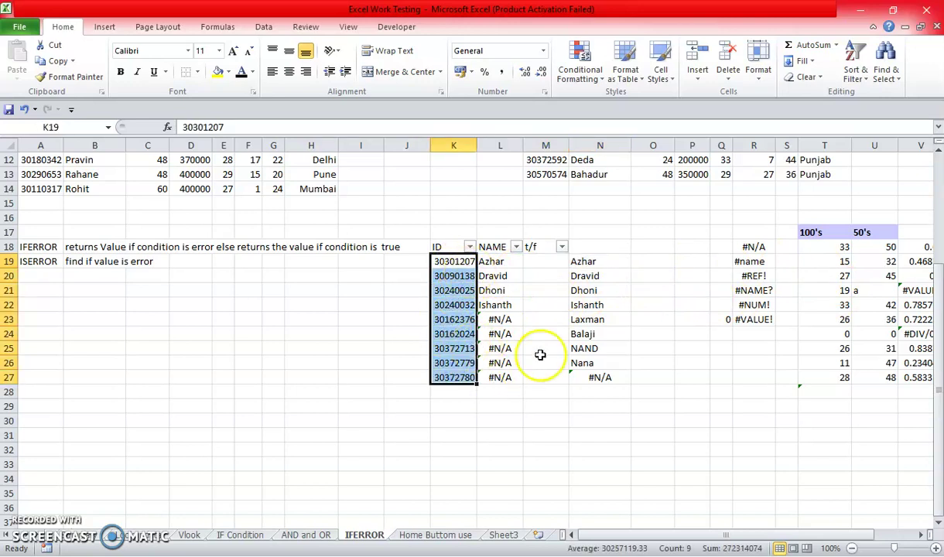
{"action": "left_click", "coordinate": [457, 378]}
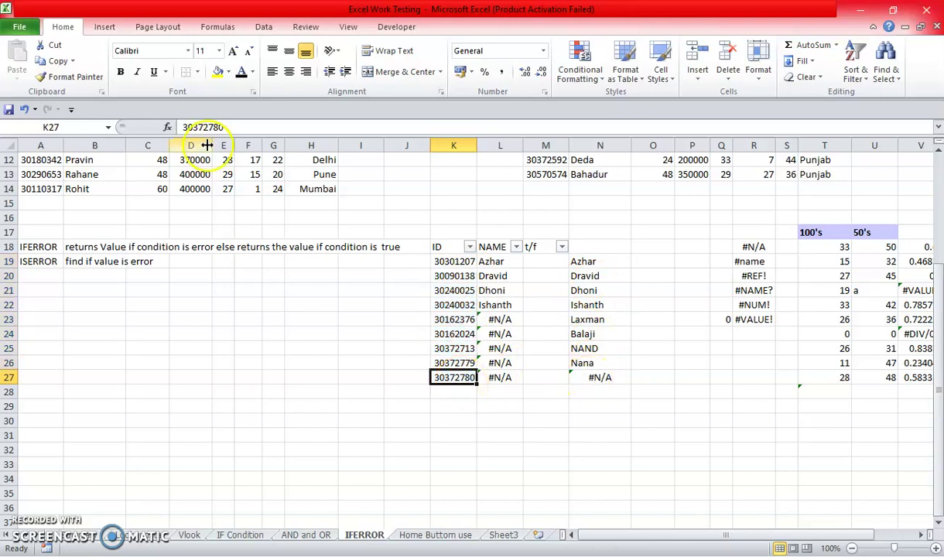
{"action": "left_click", "coordinate": [603, 376]}
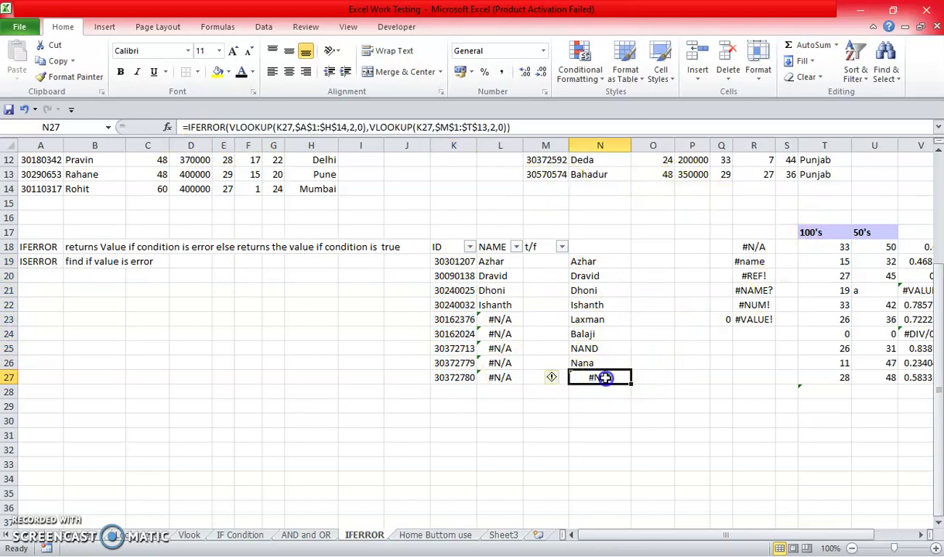
{"action": "left_click", "coordinate": [602, 262]}
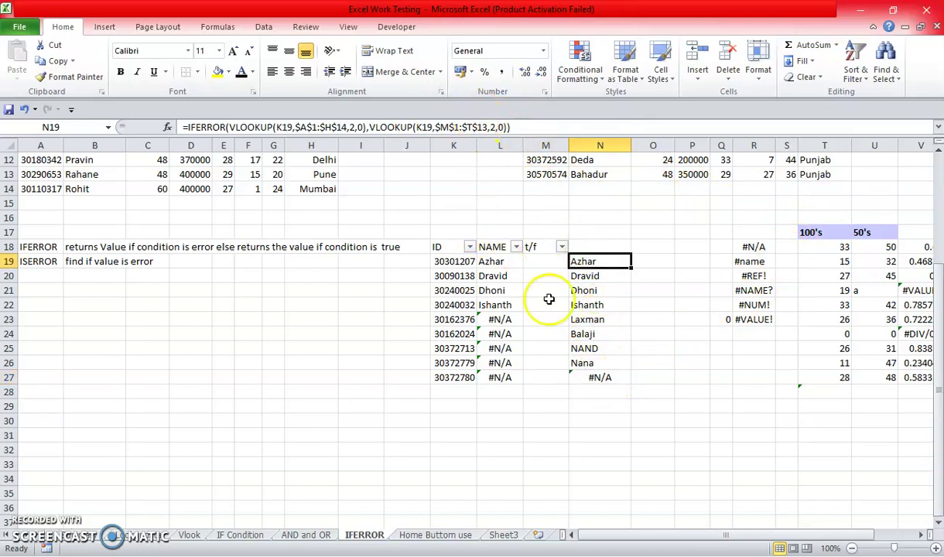
{"action": "left_click", "coordinate": [603, 377]}
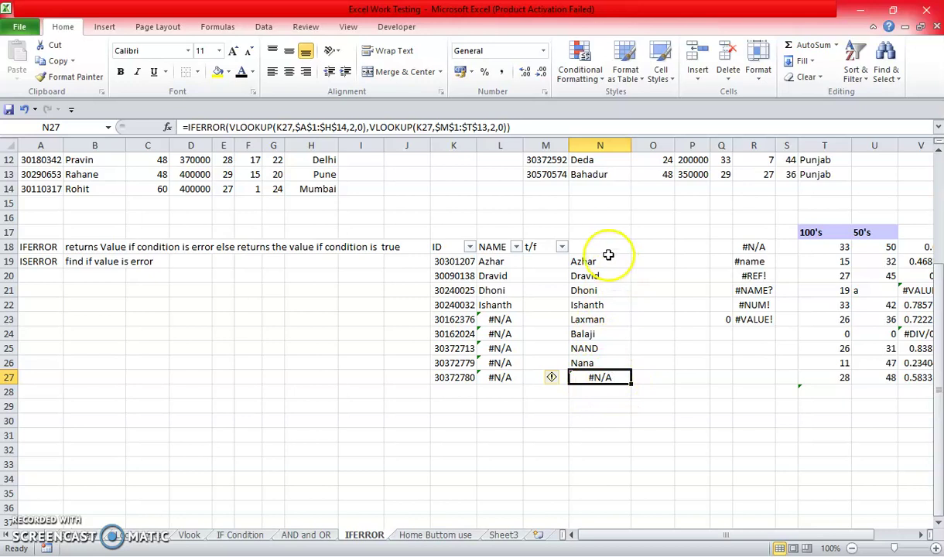
- Wrap the existing N19 formula in an outer IFERROR as its value argument, with a comma after it
{"action": "left_click_drag", "start_coordinate": [602, 265], "coordinate": [603, 373]}
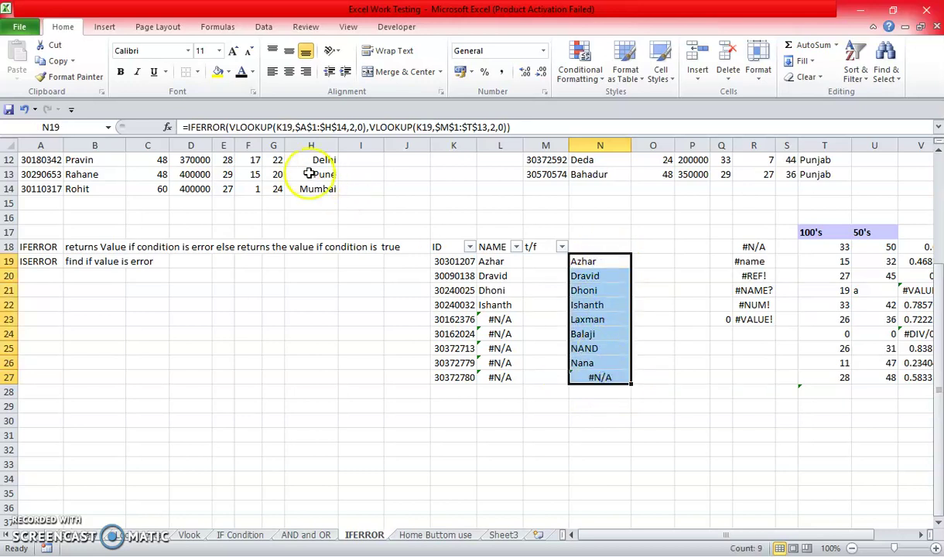
{"action": "left_click", "coordinate": [187, 127]}
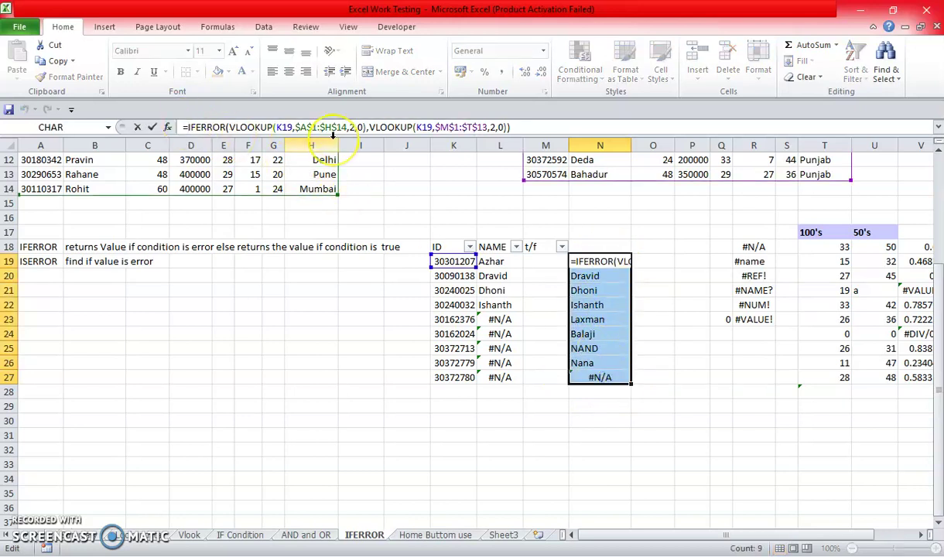
{"action": "type", "text": "if"}
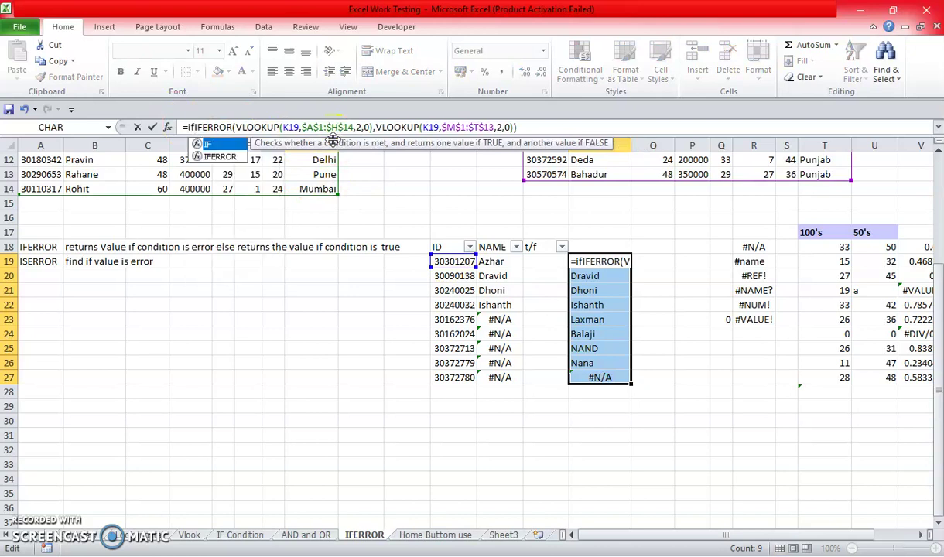
{"action": "key", "text": "Down"}
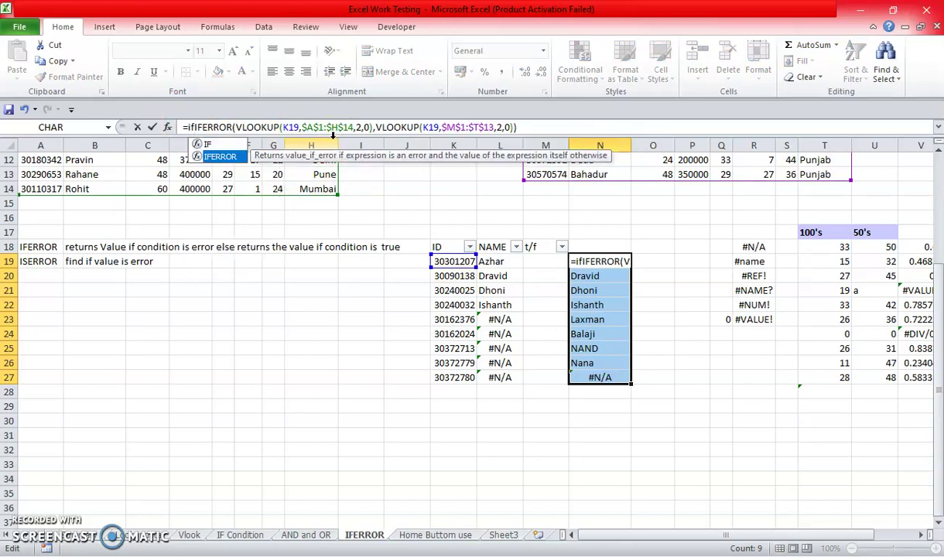
{"action": "key", "text": "Tab"}
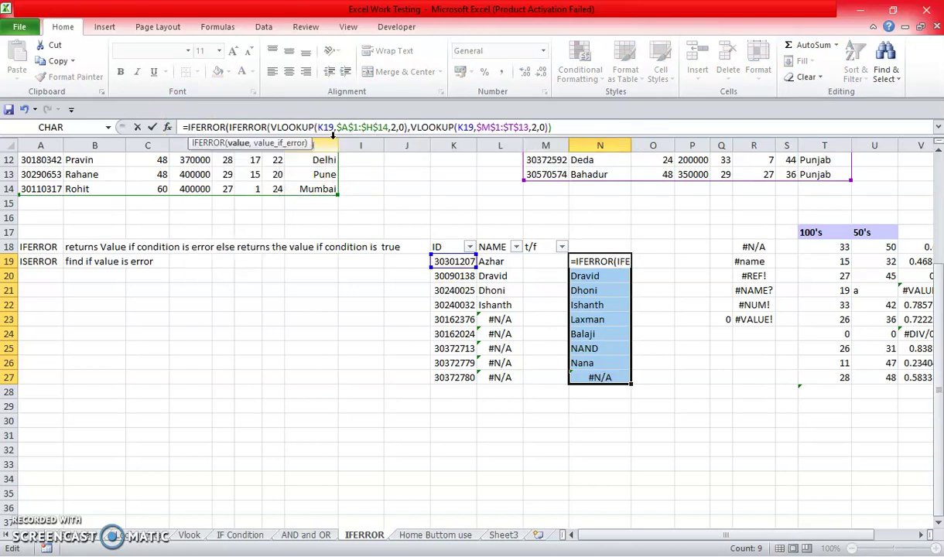
{"action": "left_click", "coordinate": [566, 128]}
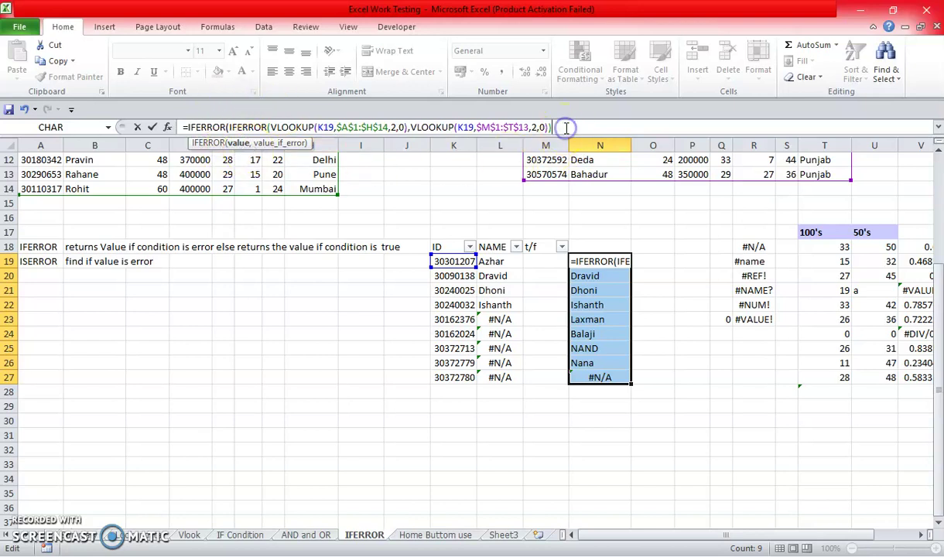
{"action": "type", "text": ","}
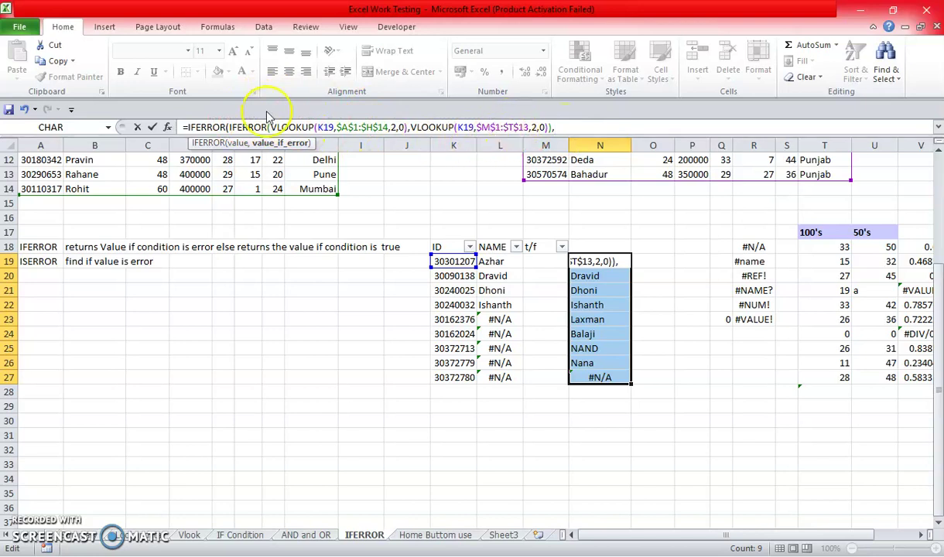
- Add "Not available in both table" as the outer IFERROR's value-if-error argument in N19 and commit the formula
{"action": "left_click_drag", "start_coordinate": [296, 127], "coordinate": [374, 124]}
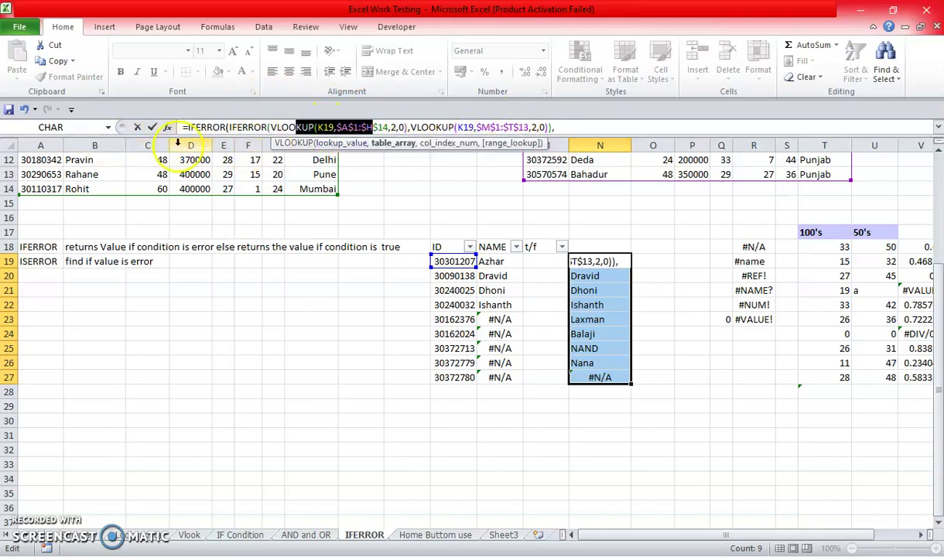
{"action": "left_click", "coordinate": [442, 127]}
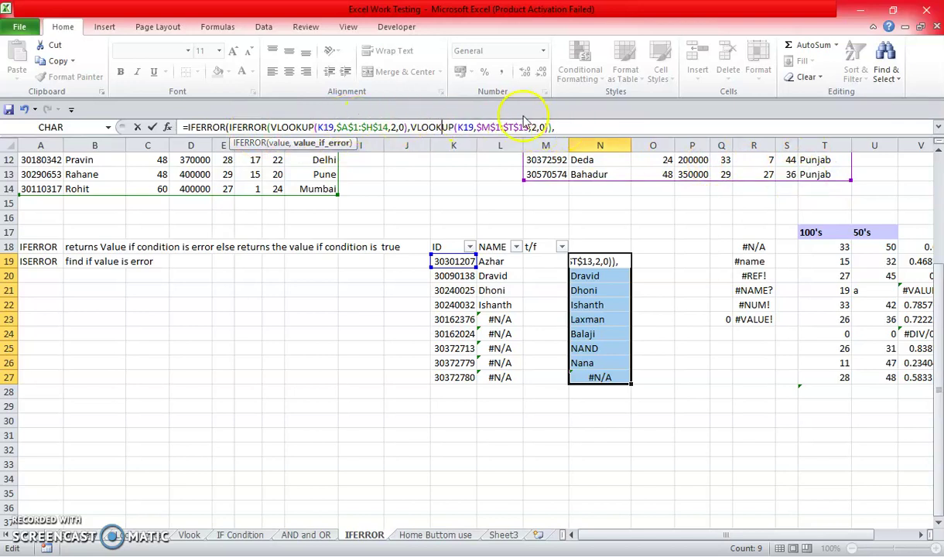
{"action": "left_click", "coordinate": [560, 127]}
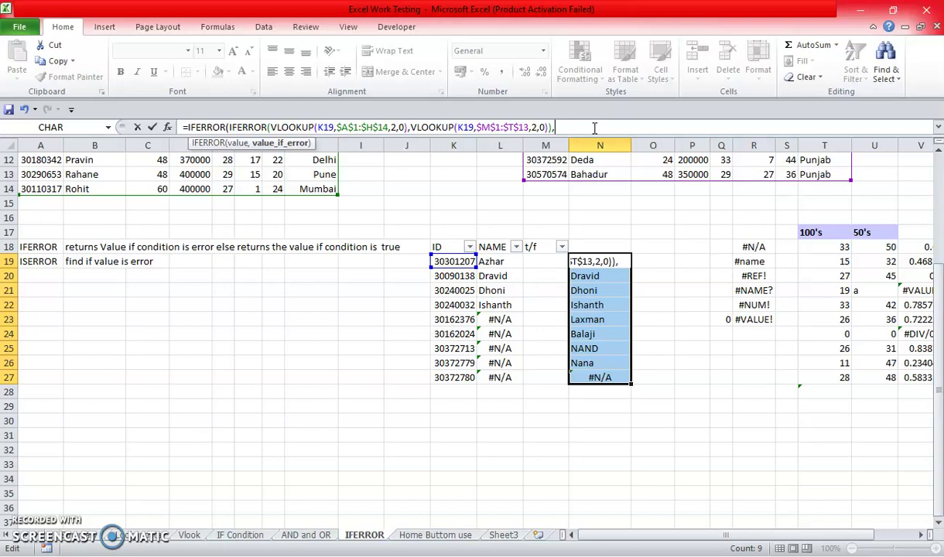
{"action": "type", "text": "o"}
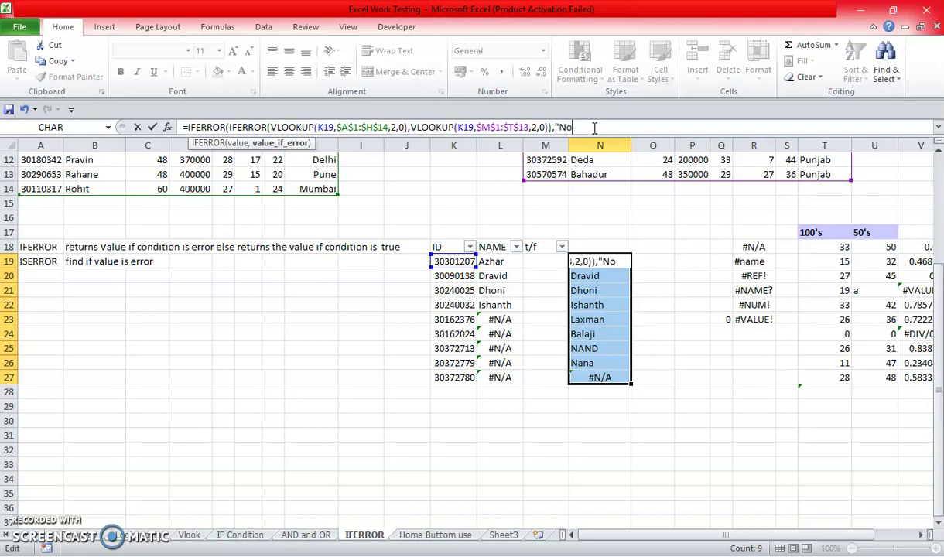
{"action": "type", "text": "t ava"}
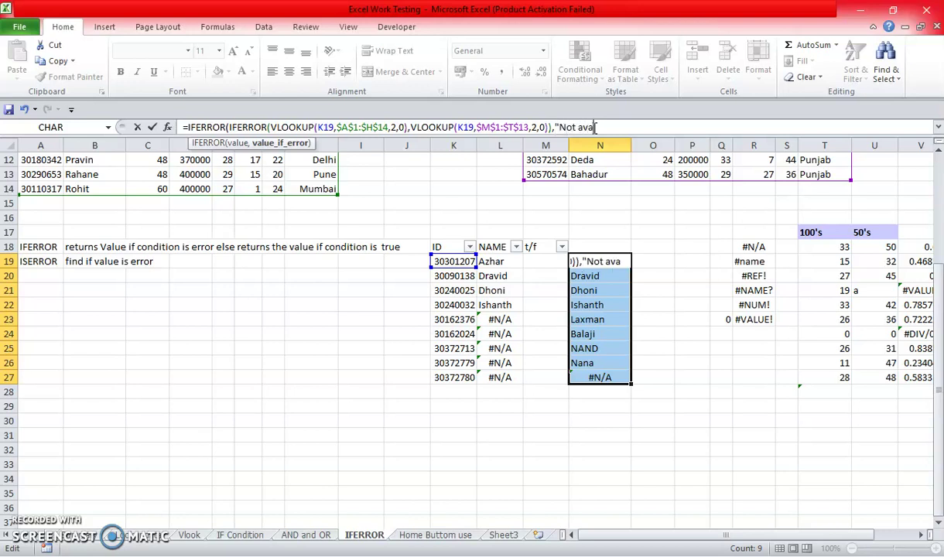
{"action": "type", "text": "ilable in both un"}
{"action": "key", "text": "BackSpace"}
{"action": "type", "text": "table"}
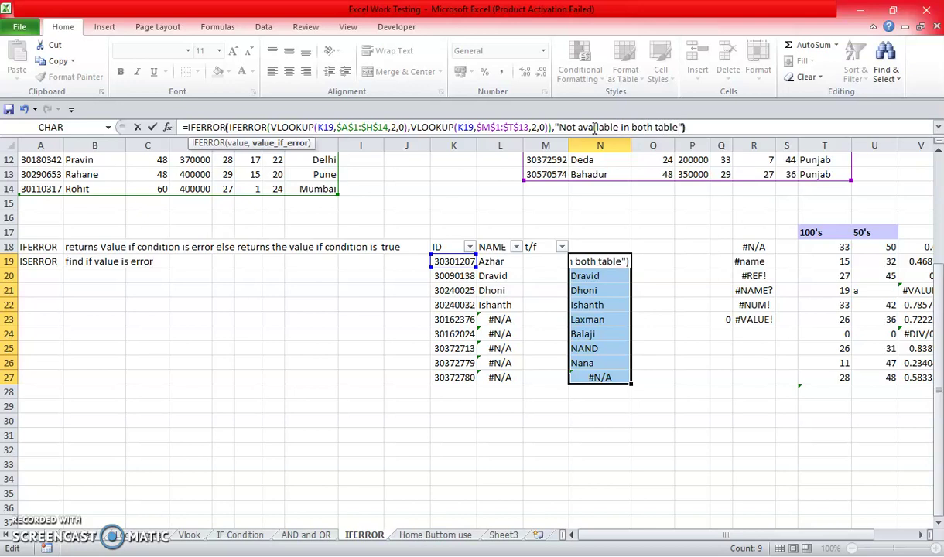
{"action": "type", "text": "\")"}
{"action": "key", "text": "Return"}
- Fill the updated double-IFERROR formula from N19 down through N27
{"action": "key", "text": "Up"}
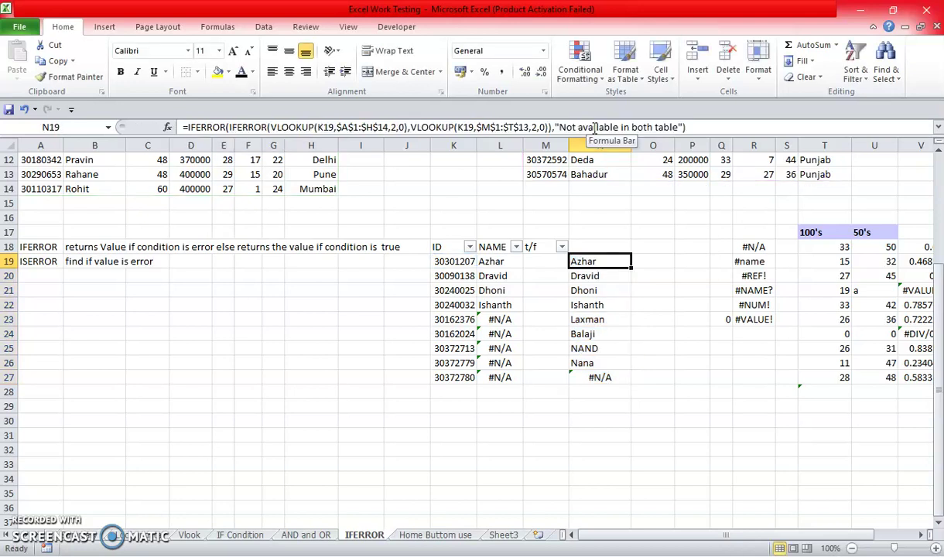
{"action": "key", "text": "ctrl+shift+Down"}
{"action": "key", "text": "ctrl+d"}
{"action": "key", "text": "Up"}
{"action": "key", "text": "Down"}
{"action": "key", "text": "Up"}
{"action": "key", "text": "Down"}
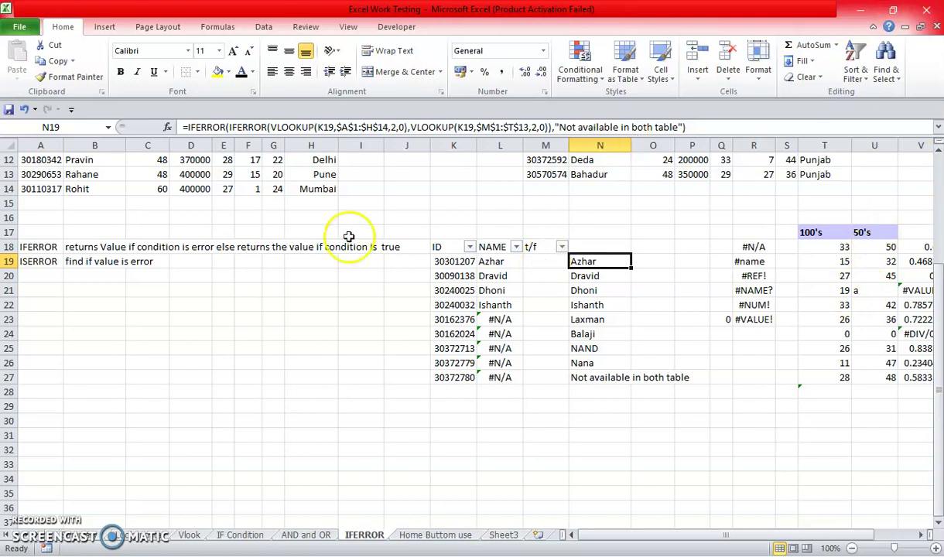
- Enter =ISERROR(L19) in M19 of the t/f column to test whether the looked-up name is an error
{"action": "left_click", "coordinate": [29, 265]}
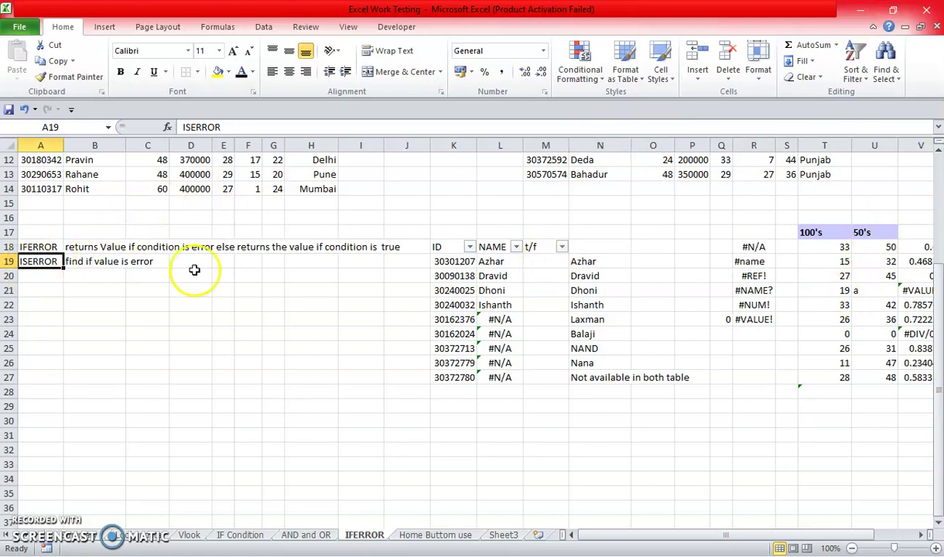
{"action": "left_click", "coordinate": [537, 266]}
{"action": "type", "text": "="}
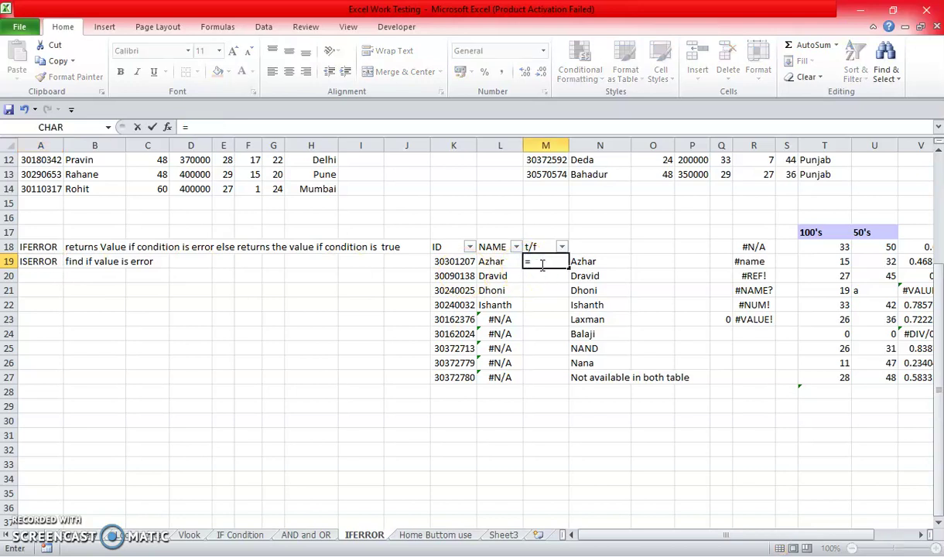
{"action": "type", "text": "is"}
{"action": "key", "text": "Down"}
{"action": "key", "text": "Down"}
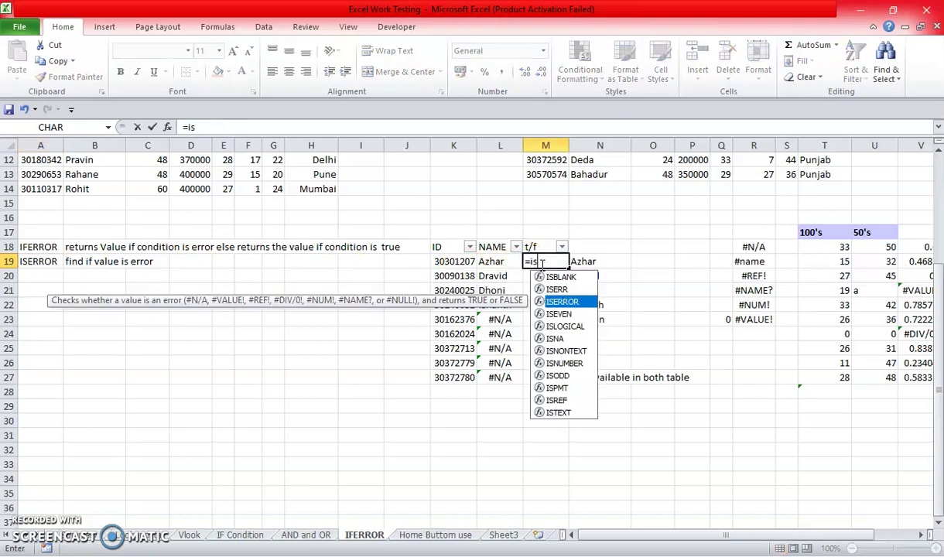
{"action": "key", "text": "Tab"}
{"action": "key", "text": "Left"}
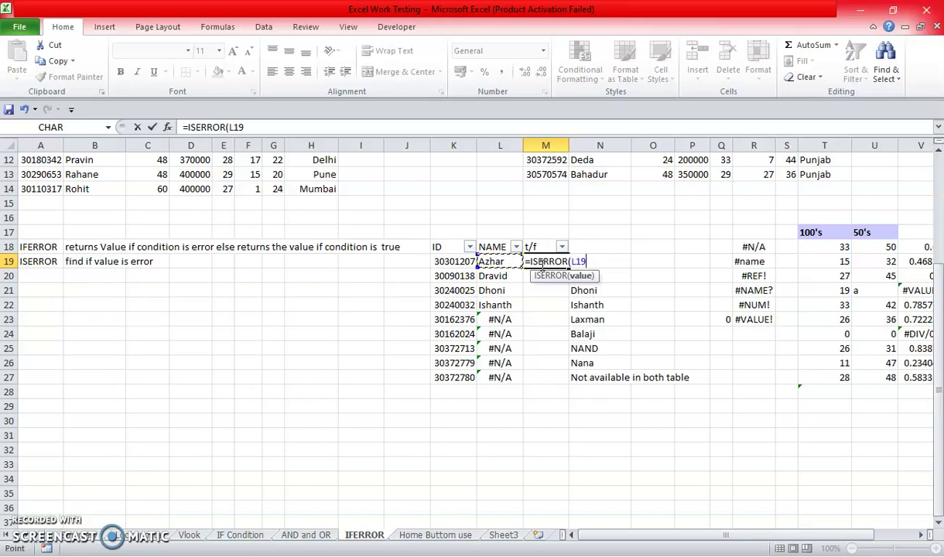
{"action": "key", "text": "Return"}
- Copy the ISERROR formula from M19 down through M27
{"action": "left_click", "coordinate": [541, 263]}
{"action": "key", "text": "ctrl+c"}
{"action": "key", "text": "Left"}
{"action": "key", "text": "ctrl+Down"}
{"action": "key", "text": "Right"}
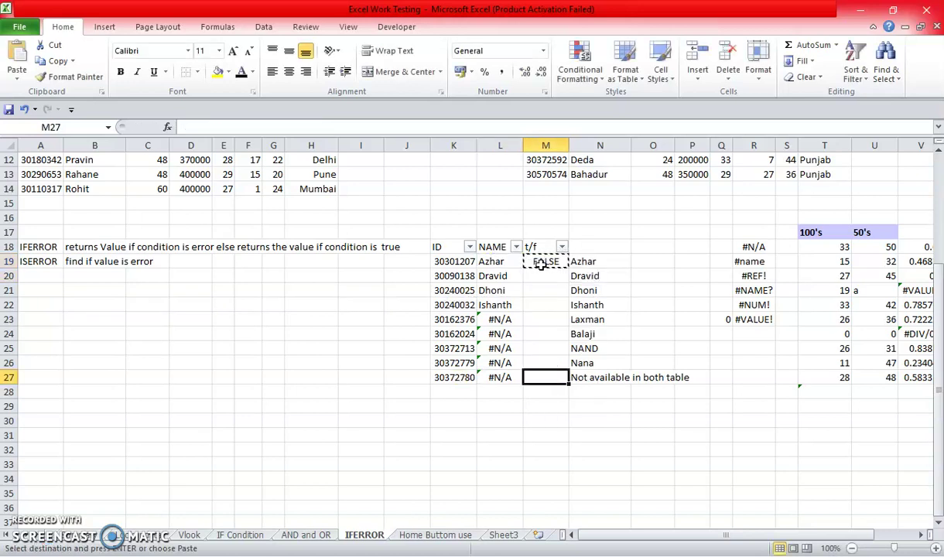
{"action": "key", "text": "ctrl+shift+Up"}
{"action": "key", "text": "Return"}
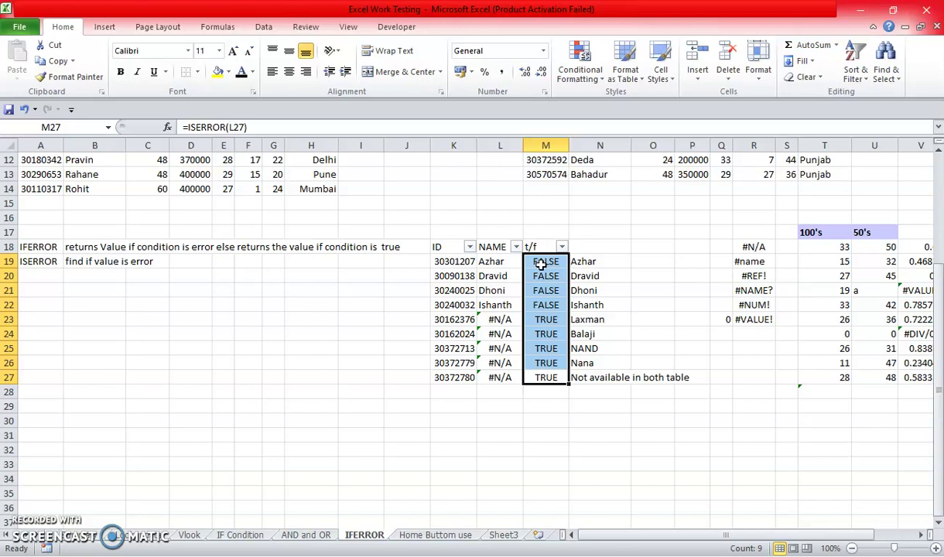
- Review the list of error types in R18:R23, including #N/A, #REF! and #VALUE!, alongside the N19 formula
{"action": "left_click", "coordinate": [579, 263]}
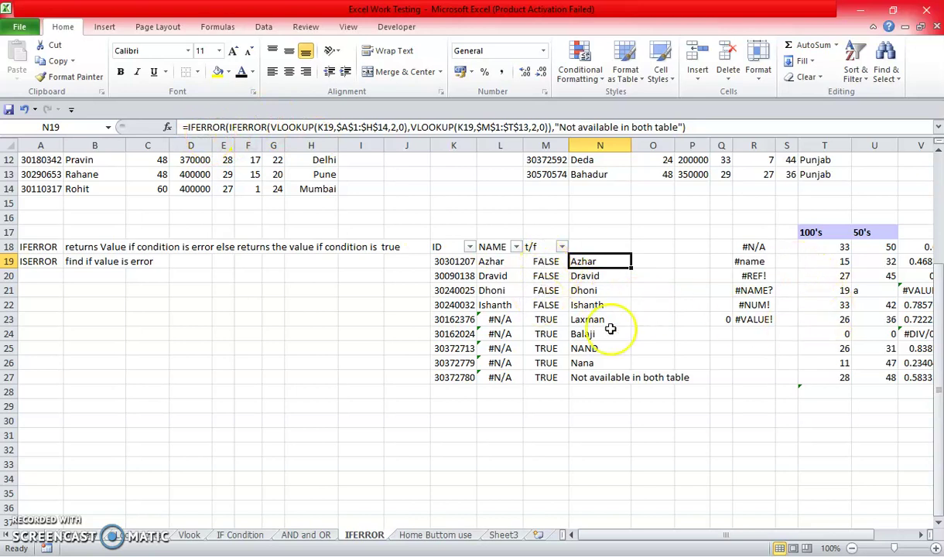
{"action": "left_click_drag", "start_coordinate": [752, 246], "coordinate": [753, 317]}
{"action": "left_click", "coordinate": [755, 246]}
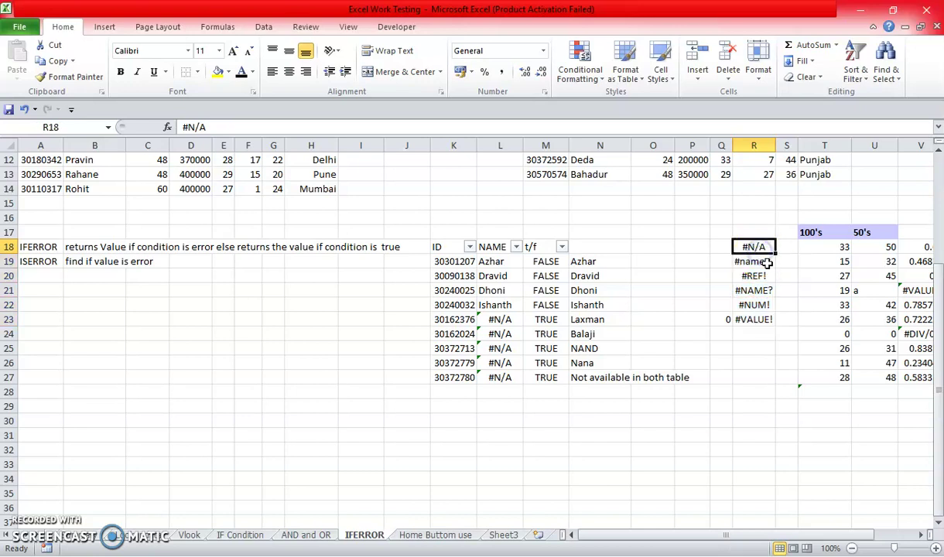
{"action": "left_click", "coordinate": [763, 276]}
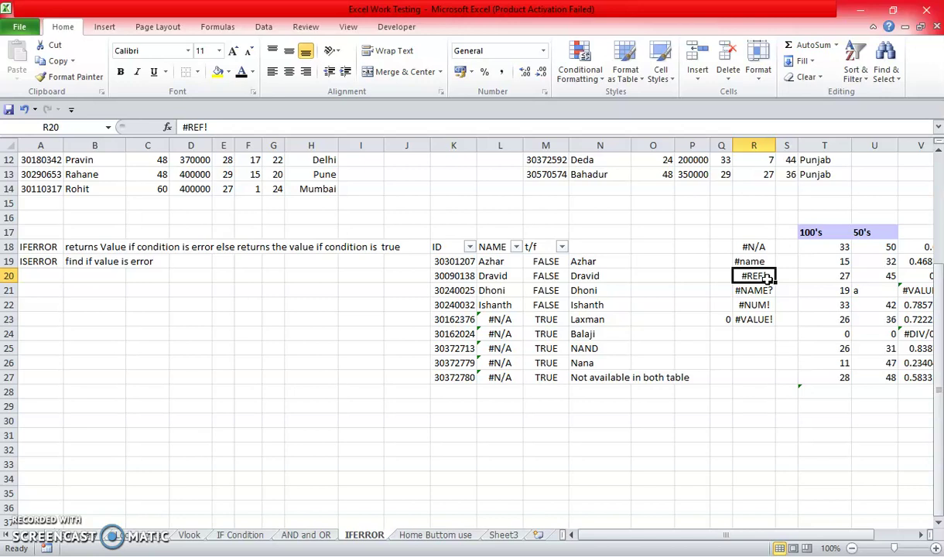
{"action": "left_click_drag", "start_coordinate": [39, 146], "coordinate": [306, 147]}
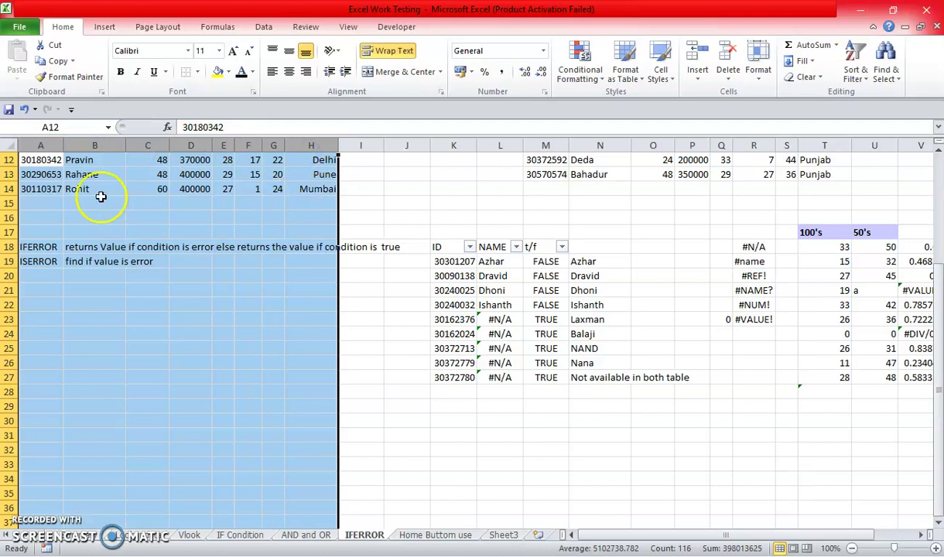
{"action": "left_click", "coordinate": [760, 248]}
{"action": "left_click", "coordinate": [763, 274]}
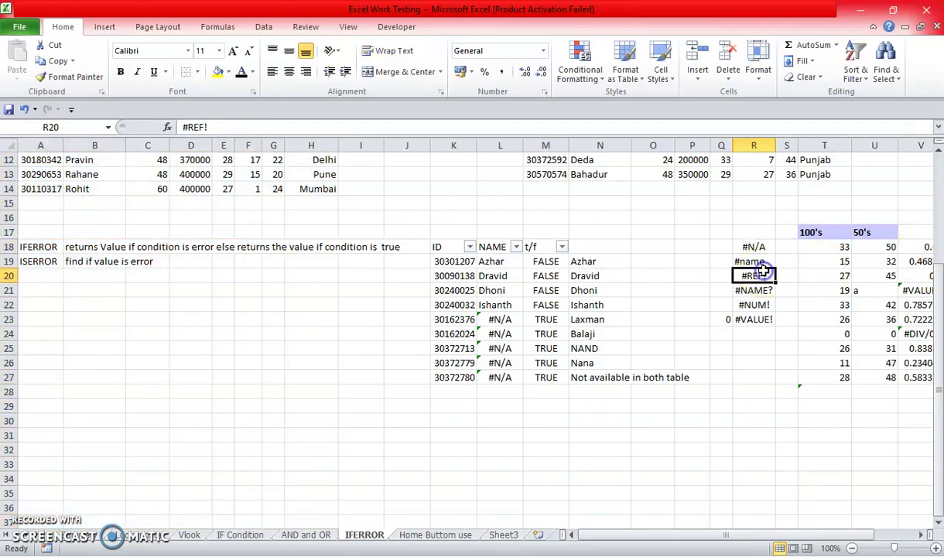
{"action": "left_click", "coordinate": [755, 320]}
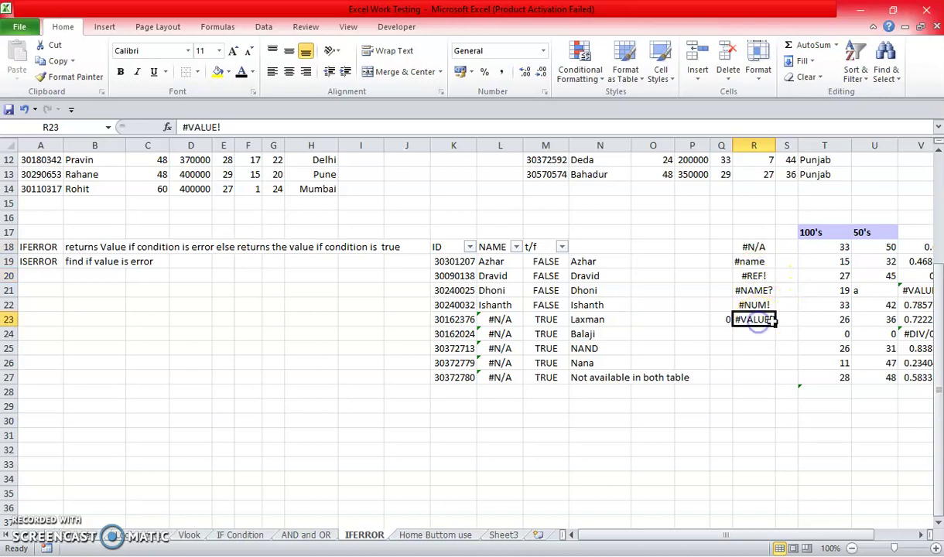
- Examine the division formulas in V21 and V24 and their source cells in the 100's and 50's columns
{"action": "left_click", "coordinate": [893, 290]}
{"action": "key", "text": "Right"}
{"action": "key", "text": "Right"}
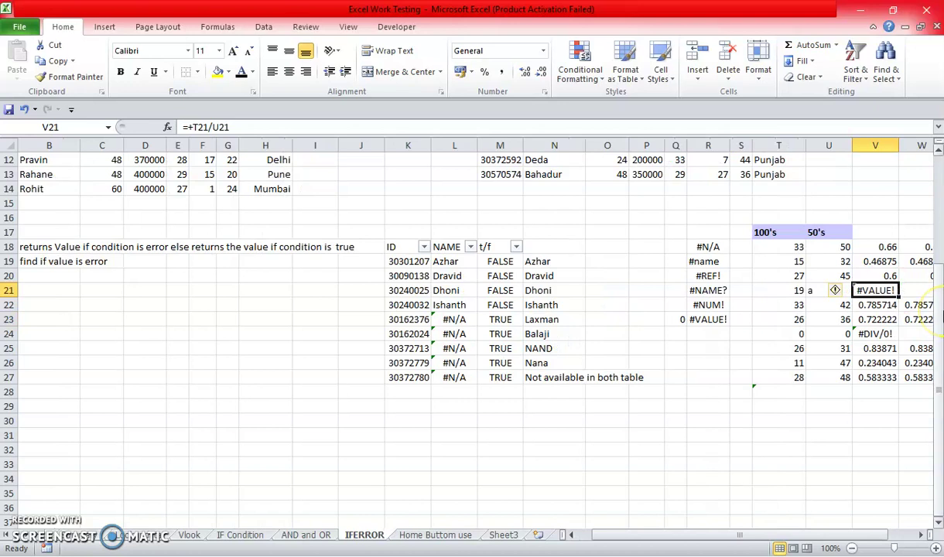
{"action": "key", "text": "Right"}
{"action": "key", "text": "Right"}
{"action": "key", "text": "Right"}
{"action": "left_click", "coordinate": [641, 294]}
{"action": "left_click", "coordinate": [623, 291]}
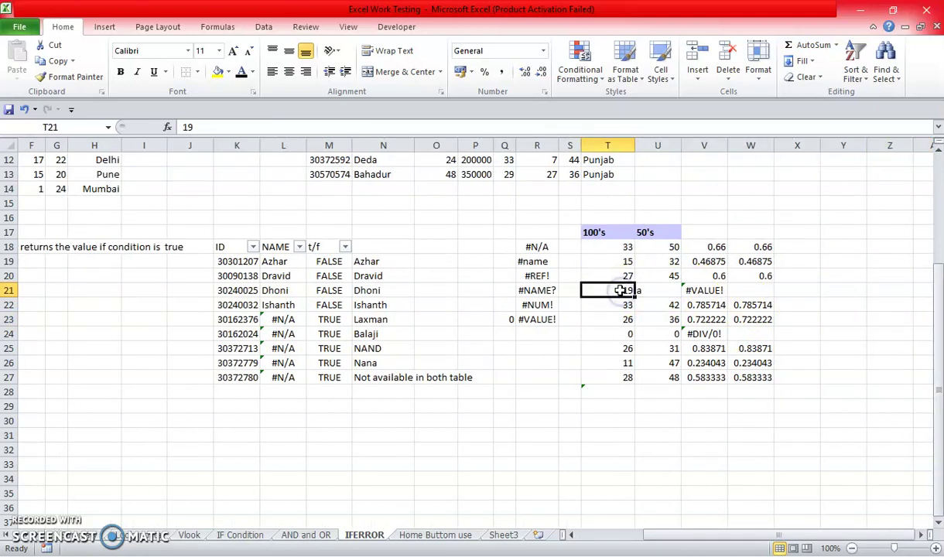
{"action": "left_click", "coordinate": [659, 292]}
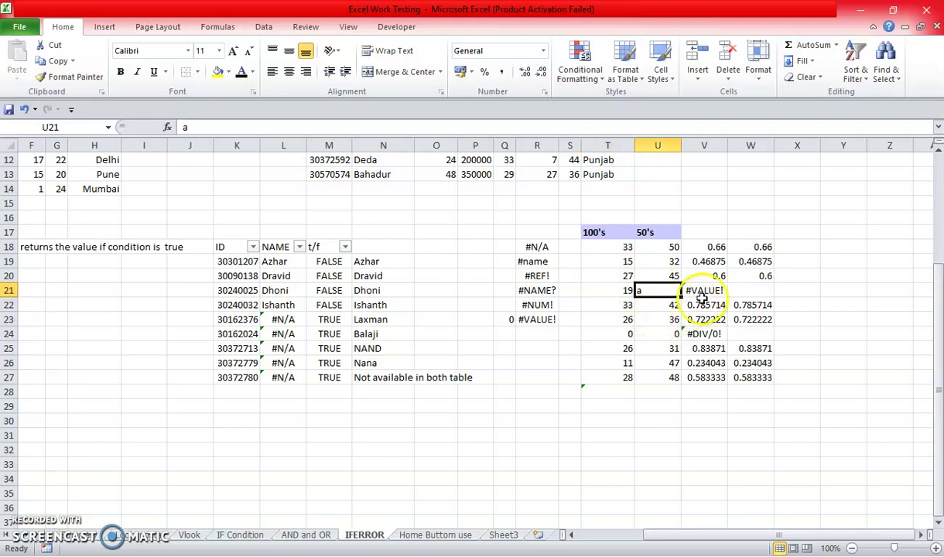
{"action": "left_click", "coordinate": [706, 291]}
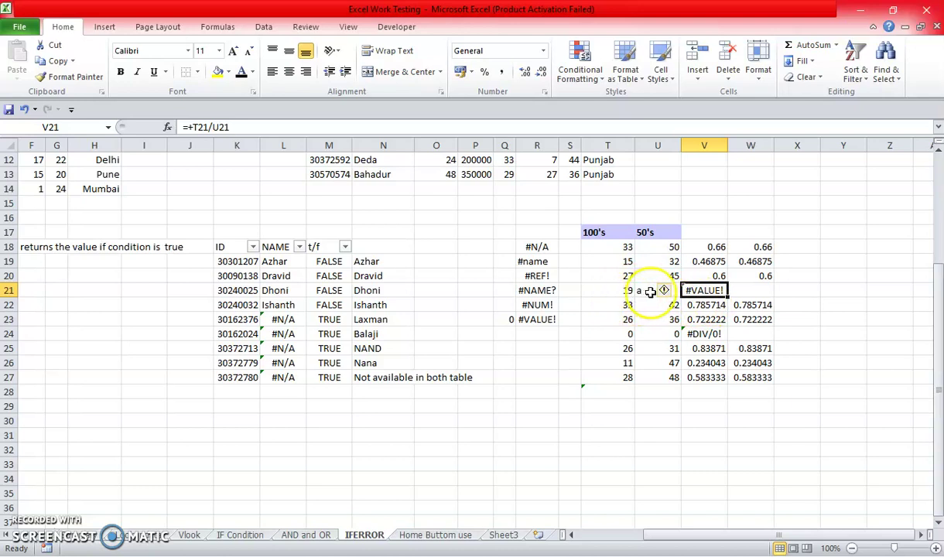
{"action": "left_click", "coordinate": [619, 333]}
{"action": "left_click", "coordinate": [639, 334]}
{"action": "left_click", "coordinate": [629, 333]}
{"action": "left_click", "coordinate": [700, 333]}
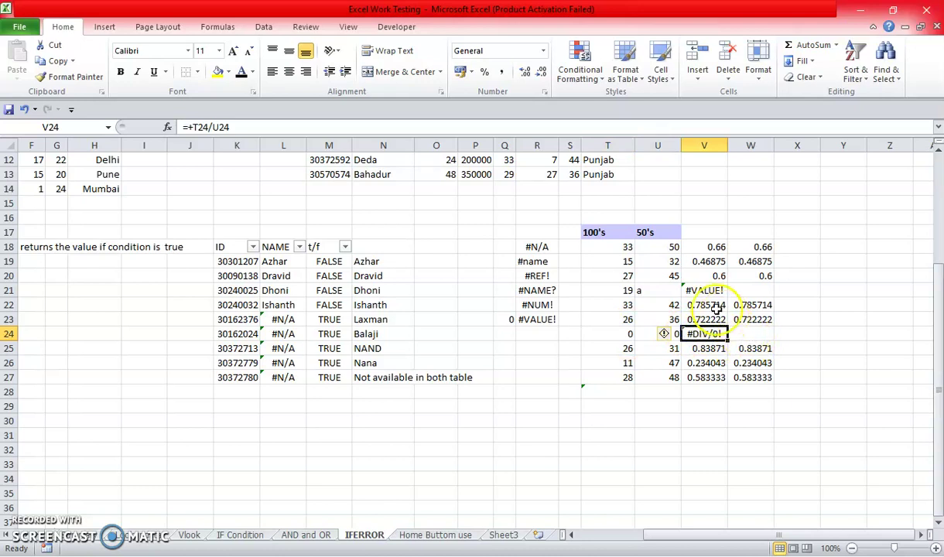
- Compare the plain division formulas in V18:V27 with the IFERROR version in W18, leaving W18 unedited
{"action": "left_click_drag", "start_coordinate": [716, 246], "coordinate": [710, 375]}
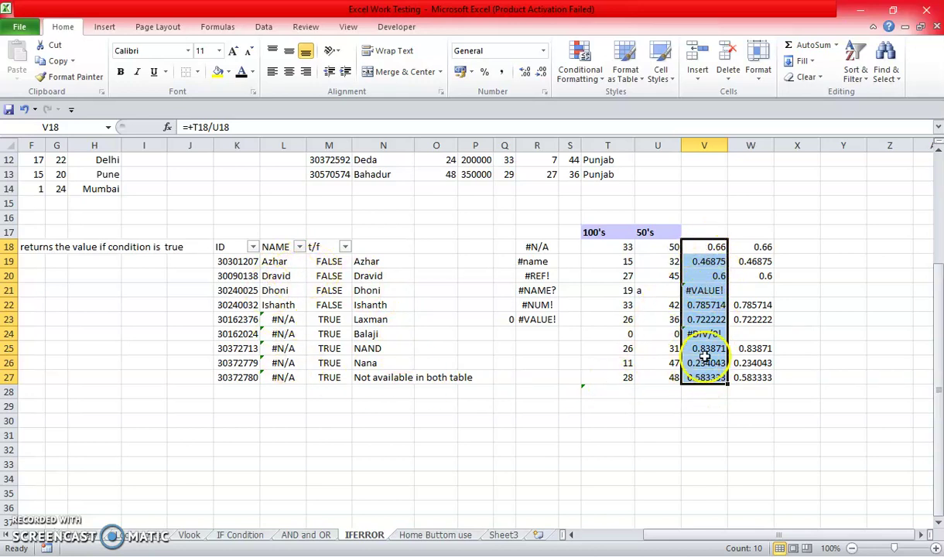
{"action": "left_click", "coordinate": [372, 261]}
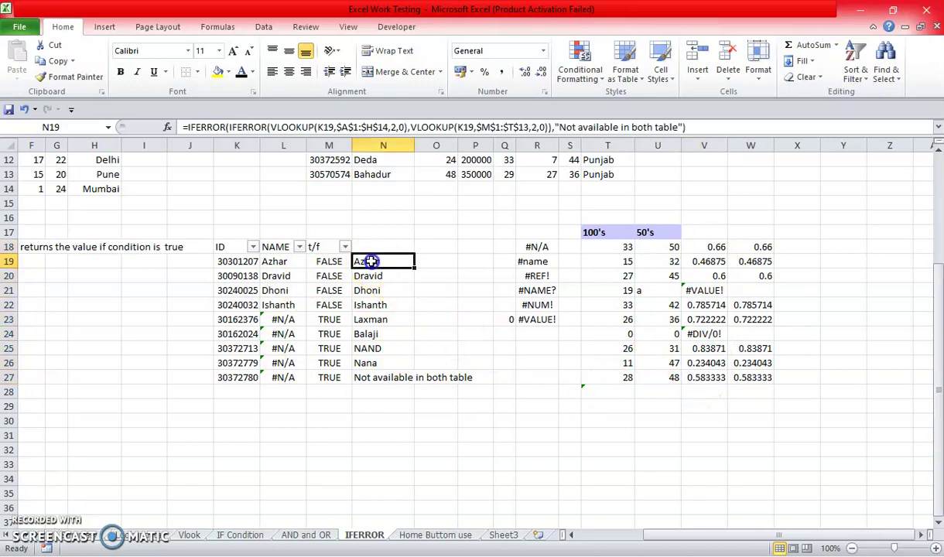
{"action": "left_click", "coordinate": [712, 248]}
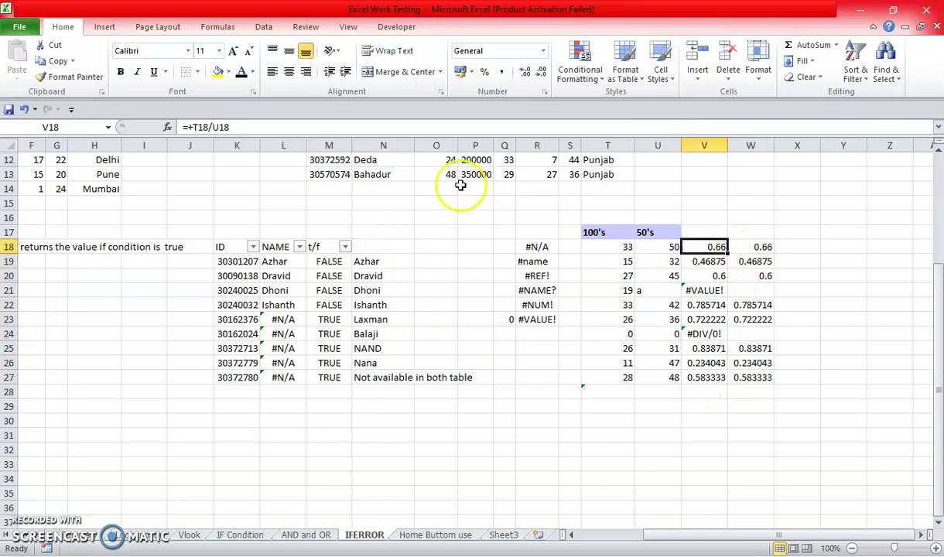
{"action": "left_click", "coordinate": [625, 247]}
{"action": "left_click", "coordinate": [659, 247]}
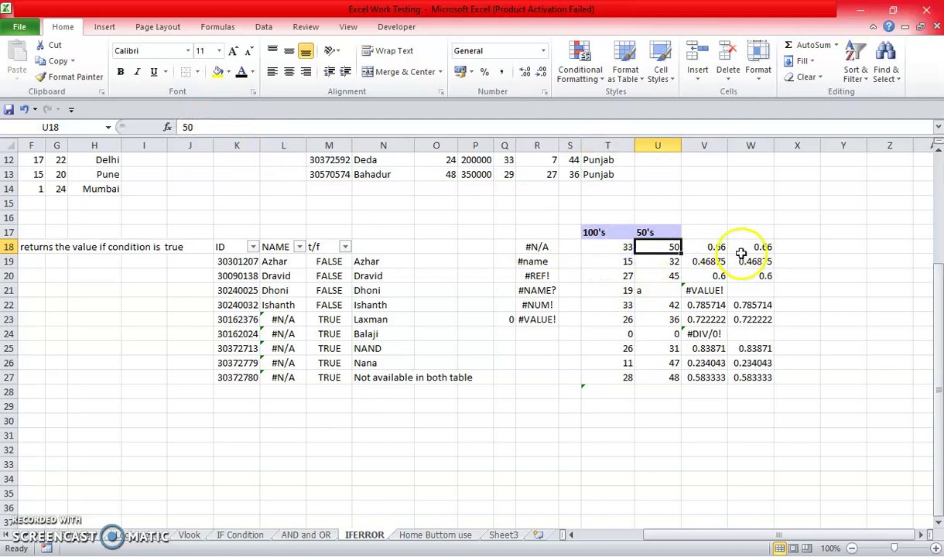
{"action": "left_click_drag", "start_coordinate": [721, 247], "coordinate": [716, 377]}
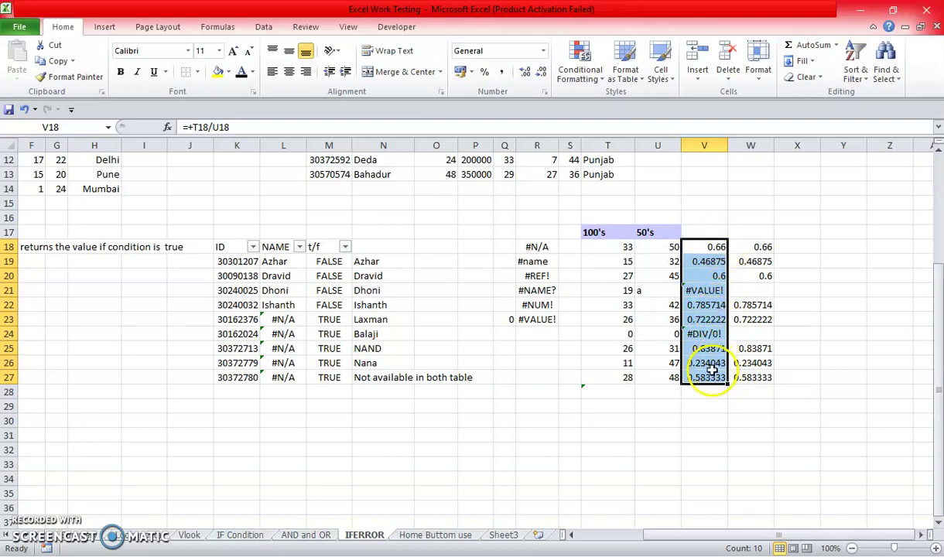
{"action": "left_click", "coordinate": [762, 247]}
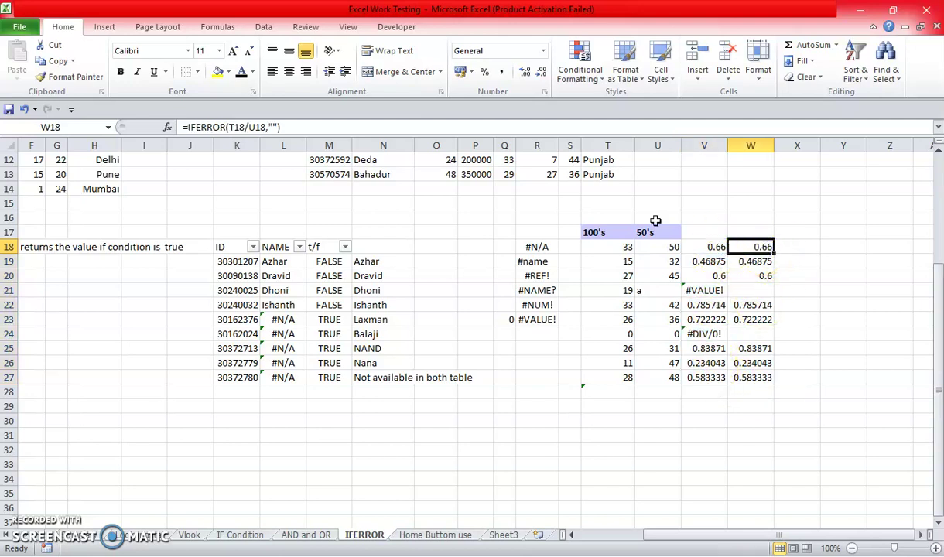
{"action": "left_click", "coordinate": [220, 127]}
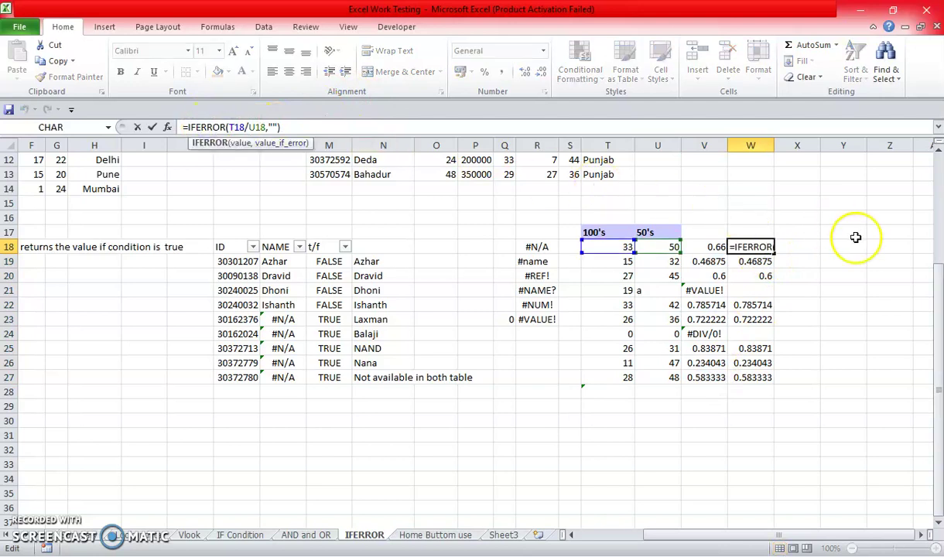
{"action": "key", "text": "Escape"}
- Re-enter W18 as =IFERROR(T18/U18,"") so that division errors return a blank
{"action": "type", "text": "=i"}
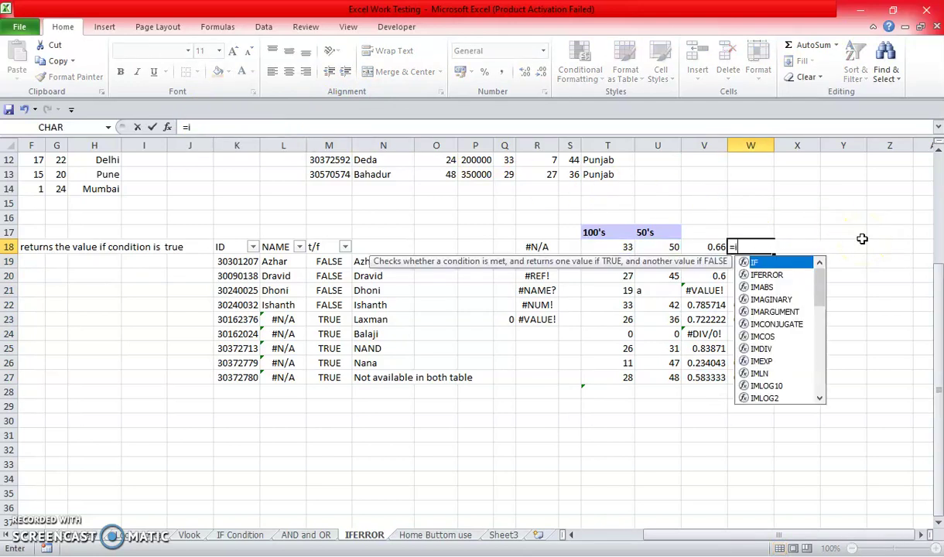
{"action": "type", "text": "f"}
{"action": "key", "text": "Down"}
{"action": "key", "text": "Tab"}
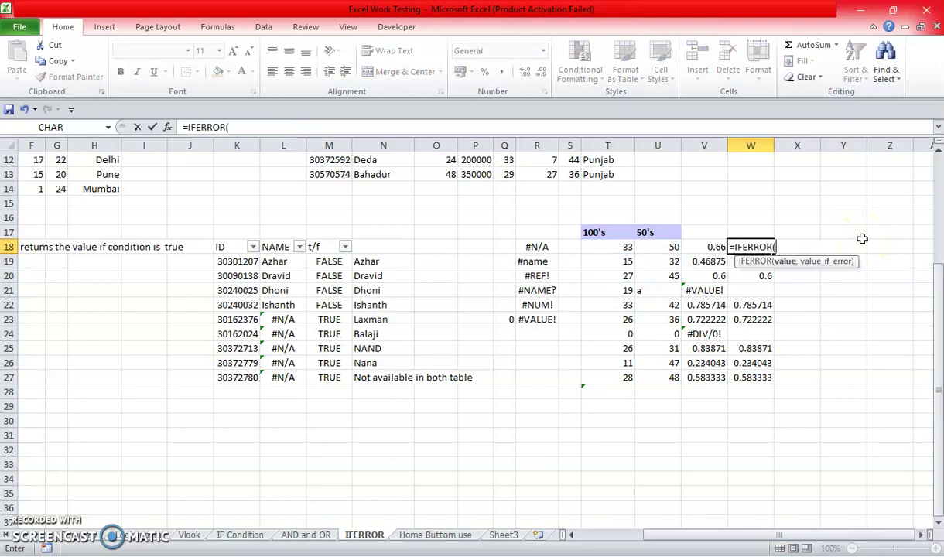
{"action": "key", "text": "Left"}
{"action": "key", "text": "Left"}
{"action": "key", "text": "Left"}
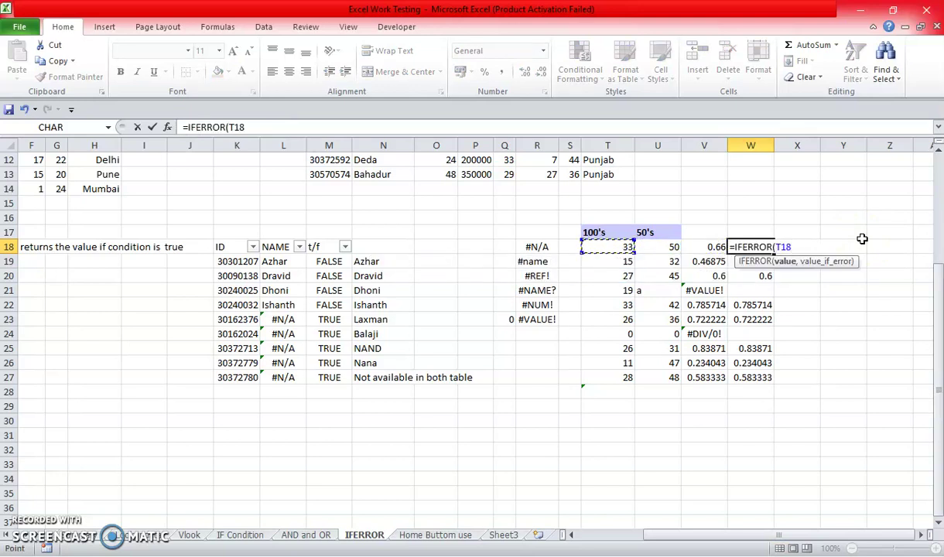
{"action": "type", "text": "/"}
{"action": "key", "text": "Left"}
{"action": "key", "text": "Left"}
{"action": "type", "text": ","}
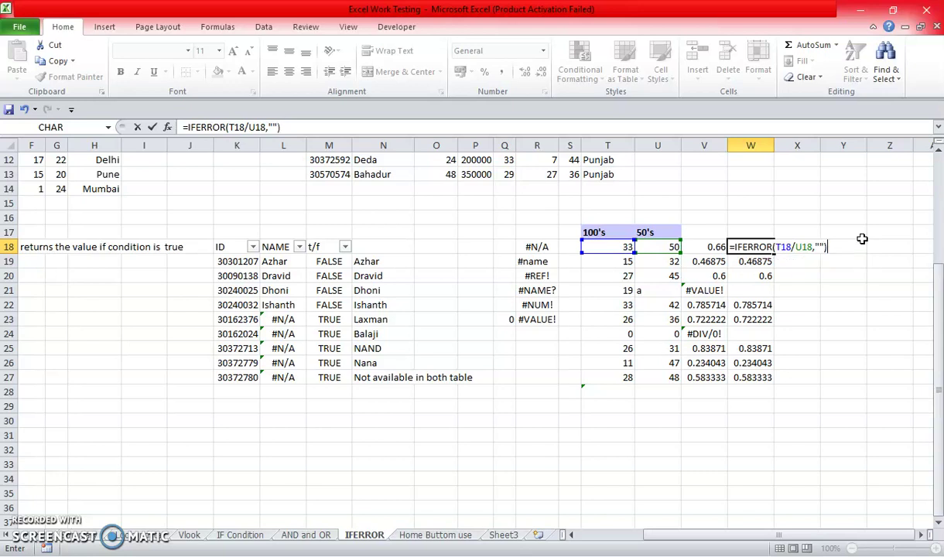
{"action": "key", "text": "Return"}
- Copy the IFERROR division formula from W18 down the rest of column W
{"action": "key", "text": "Up"}
{"action": "key", "text": "ctrl+c"}
{"action": "key", "text": "ctrl+shift+Down"}
{"action": "key", "text": "Return"}
- Compare the error rows of column V with the IFERROR results beside them in column W
{"action": "key", "text": "Left"}
{"action": "key", "text": "Up"}
{"action": "key", "text": "Down"}
{"action": "key", "text": "Down"}
{"action": "key", "text": "Down"}
{"action": "key", "text": "Right"}
{"action": "key", "text": "Down"}
{"action": "key", "text": "Down"}
{"action": "key", "text": "Down"}
{"action": "key", "text": "Up"}
{"action": "key", "text": "Up"}
{"action": "key", "text": "Up"}
{"action": "key", "text": "Down"}
{"action": "key", "text": "Down"}
{"action": "key", "text": "Up"}
{"action": "key", "text": "Up"}
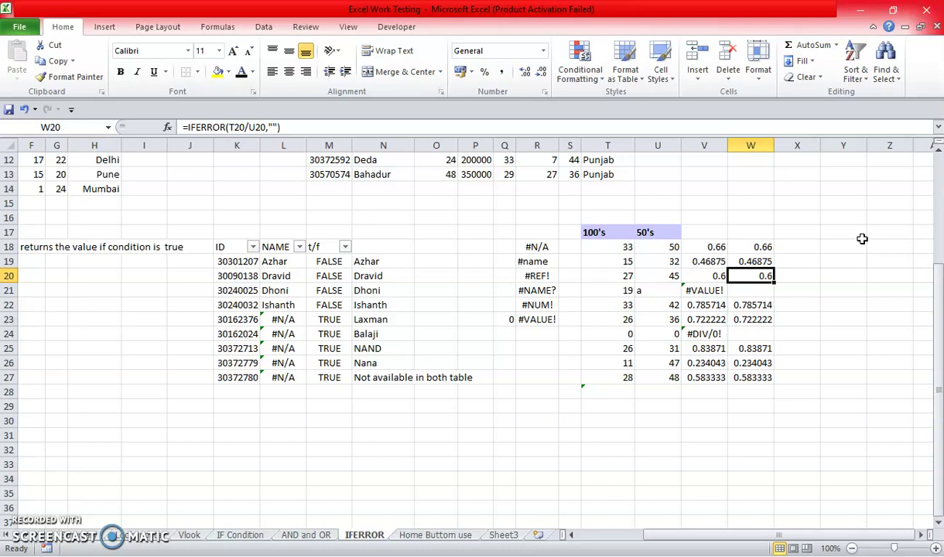
- Review the plain VLOOKUP in L19 and its error rows against the nested IFERROR in N19 and the IFERROR description
{"action": "key", "text": "ctrl+Home"}
{"action": "key", "text": "Down"}
{"action": "key", "text": "Down"}
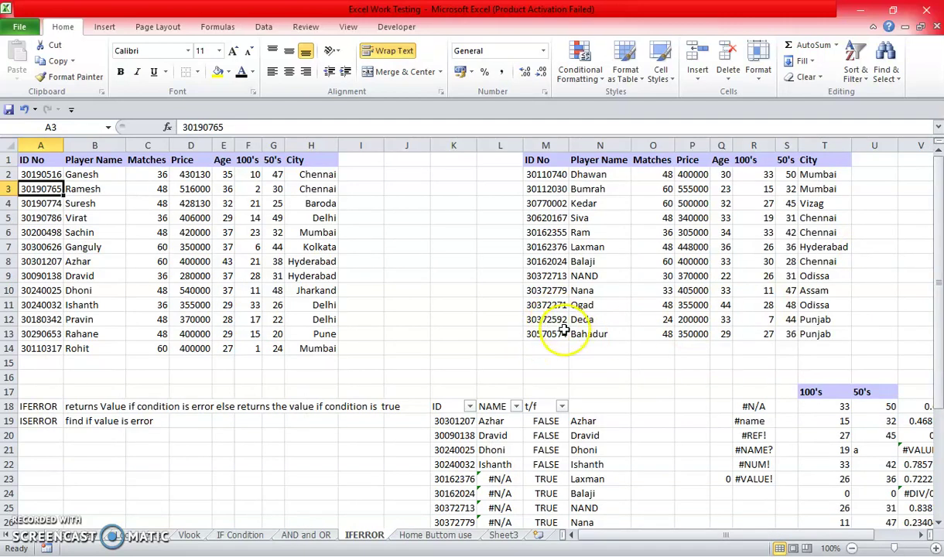
{"action": "left_click", "coordinate": [574, 423]}
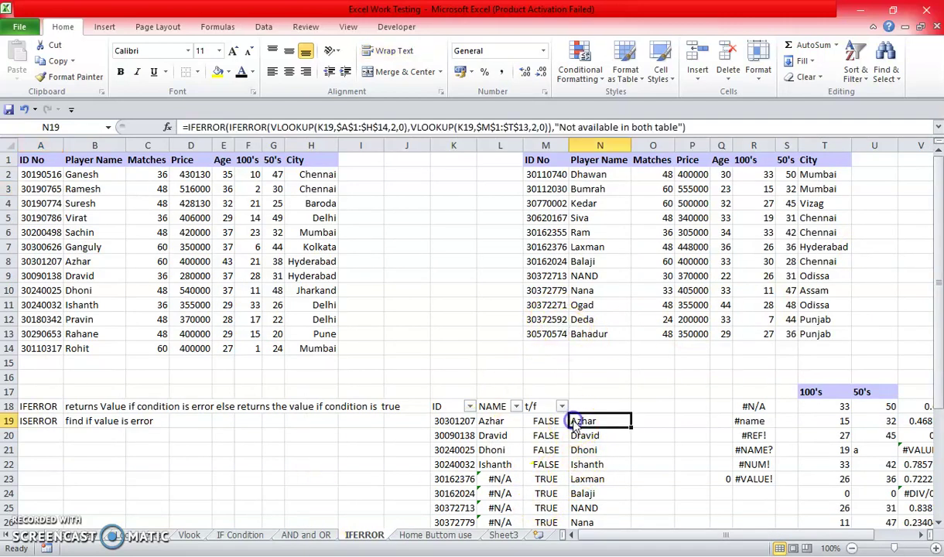
{"action": "left_click", "coordinate": [494, 419]}
{"action": "left_click", "coordinate": [586, 420]}
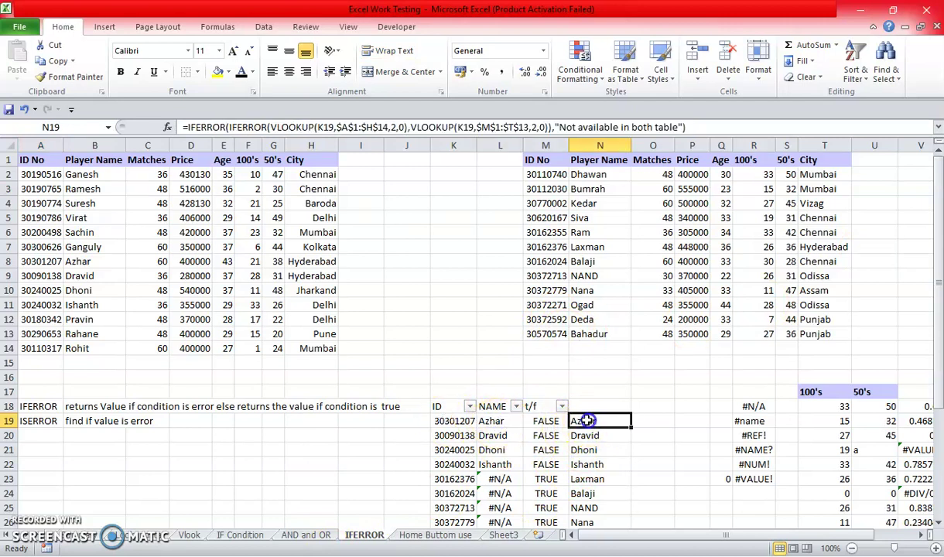
{"action": "left_click", "coordinate": [87, 406]}
{"action": "left_click", "coordinate": [502, 422]}
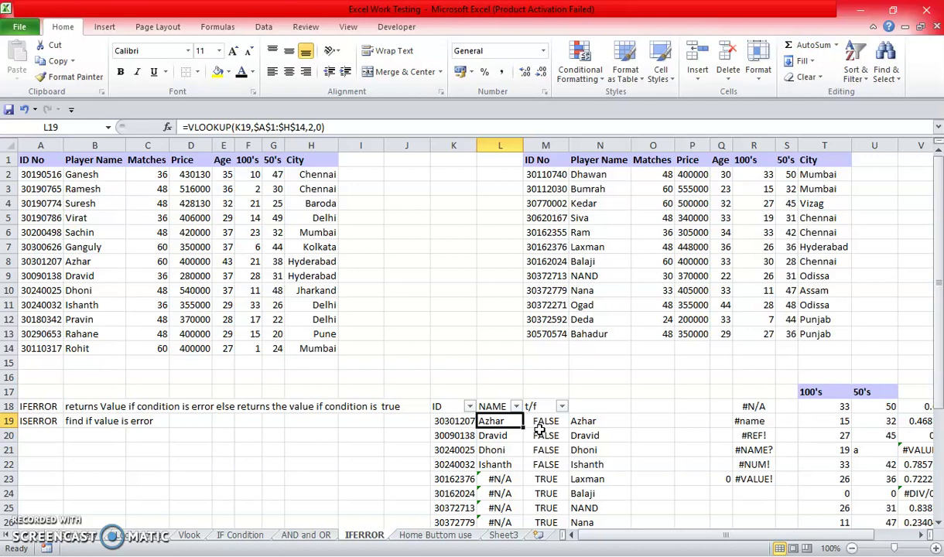
{"action": "mouse_move", "coordinate": [511, 421]}
{"action": "left_mouse_down"}
{"action": "mouse_move", "coordinate": [516, 437]}
{"action": "mouse_move", "coordinate": [505, 428]}
{"action": "mouse_move", "coordinate": [514, 428]}
{"action": "left_mouse_up"}
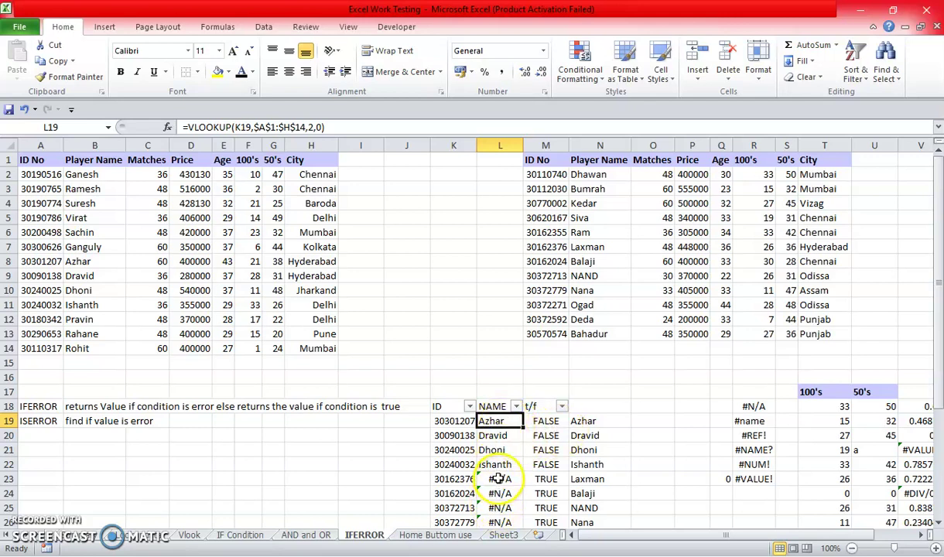
{"action": "left_click_drag", "start_coordinate": [499, 481], "coordinate": [499, 510]}
- Examine the second VLOOKUP and custom message arguments in N19, check N27, and return to the first player table
{"action": "left_click", "coordinate": [581, 422]}
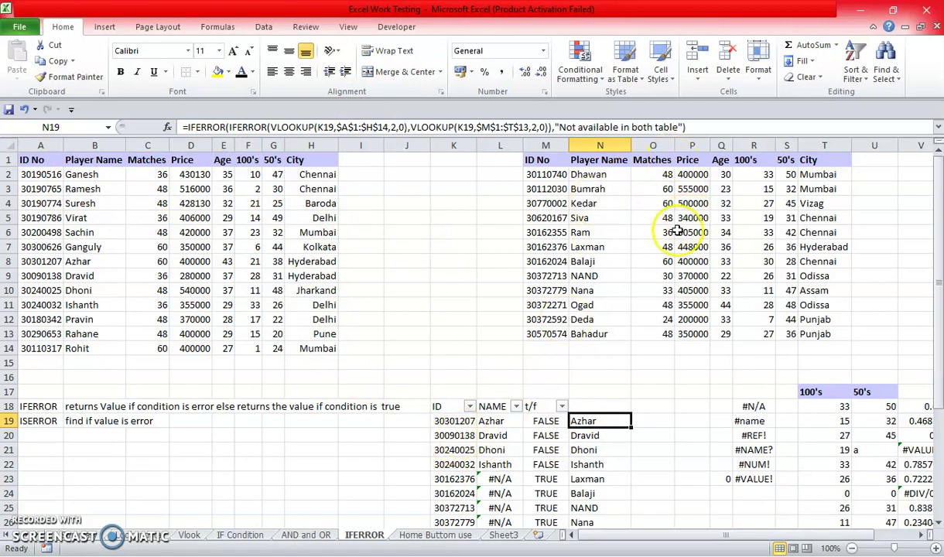
{"action": "left_click", "coordinate": [442, 123]}
{"action": "left_click", "coordinate": [594, 127]}
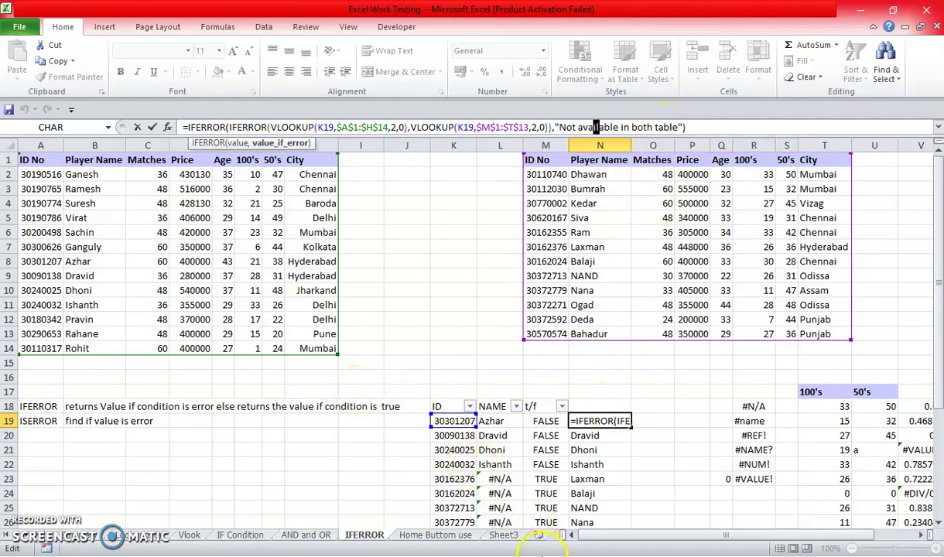
{"action": "key", "text": "ctrl+Return"}
{"action": "left_click_drag", "start_coordinate": [936, 279], "coordinate": [936, 288]}
{"action": "left_click", "coordinate": [602, 377]}
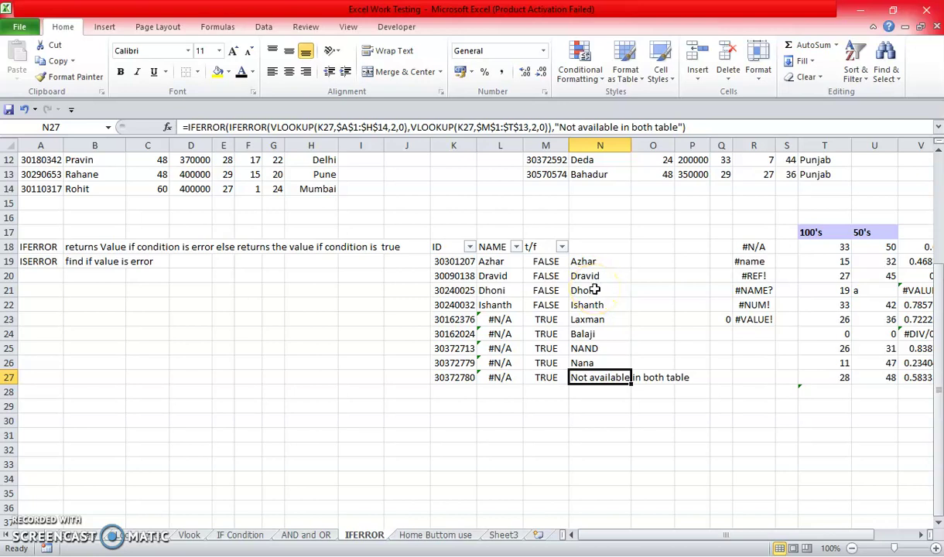
{"action": "key", "text": "ctrl+Home"}
{"action": "key", "text": "Down"}
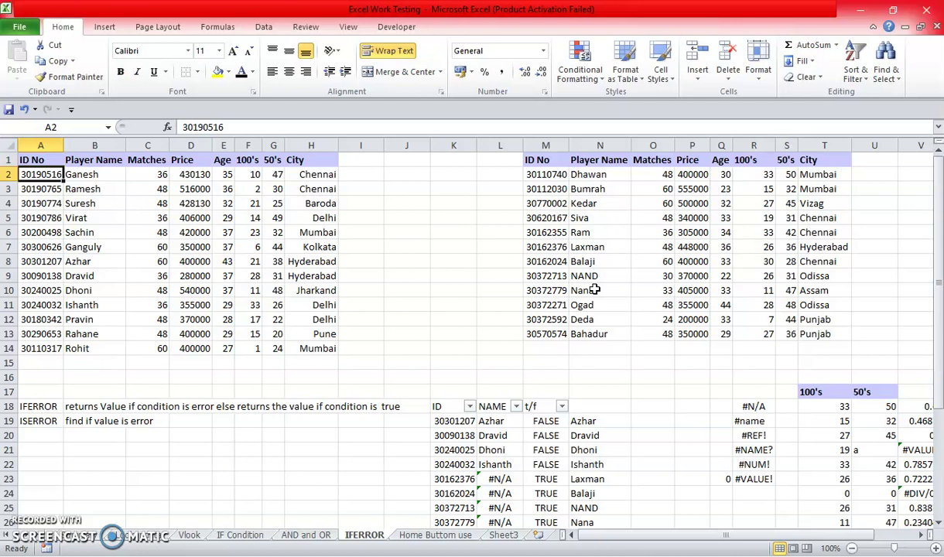